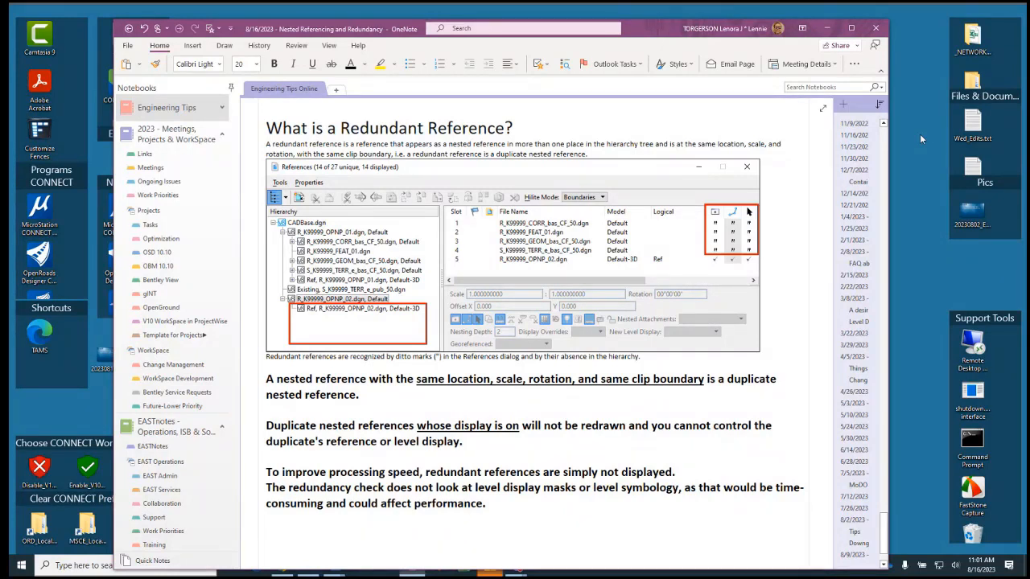
Step: Switch to the browser, review the What's New page of the EAST website, and return to the EAST home page
drag(650, 36, 651, 27)
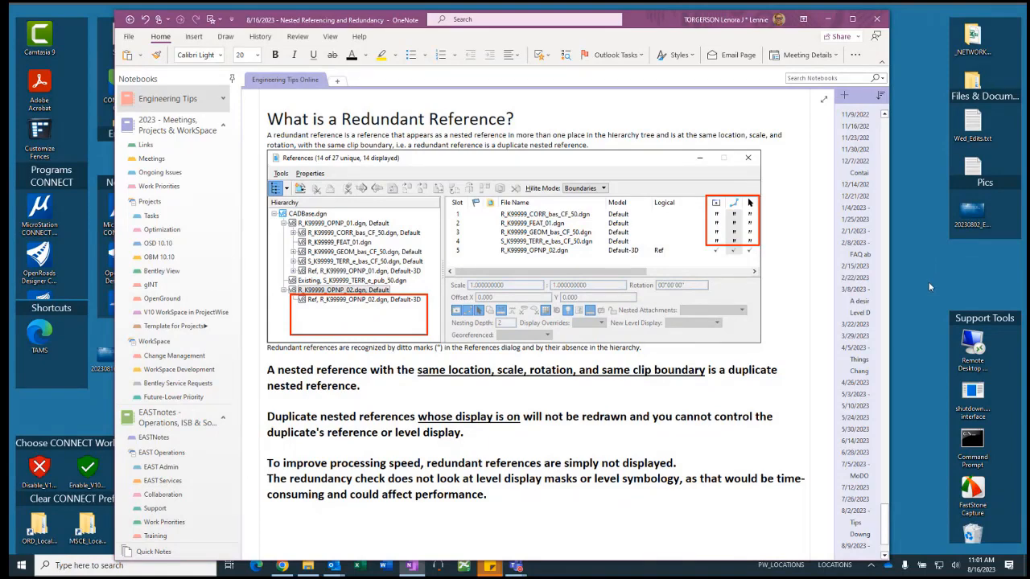
mouse_move(283, 570)
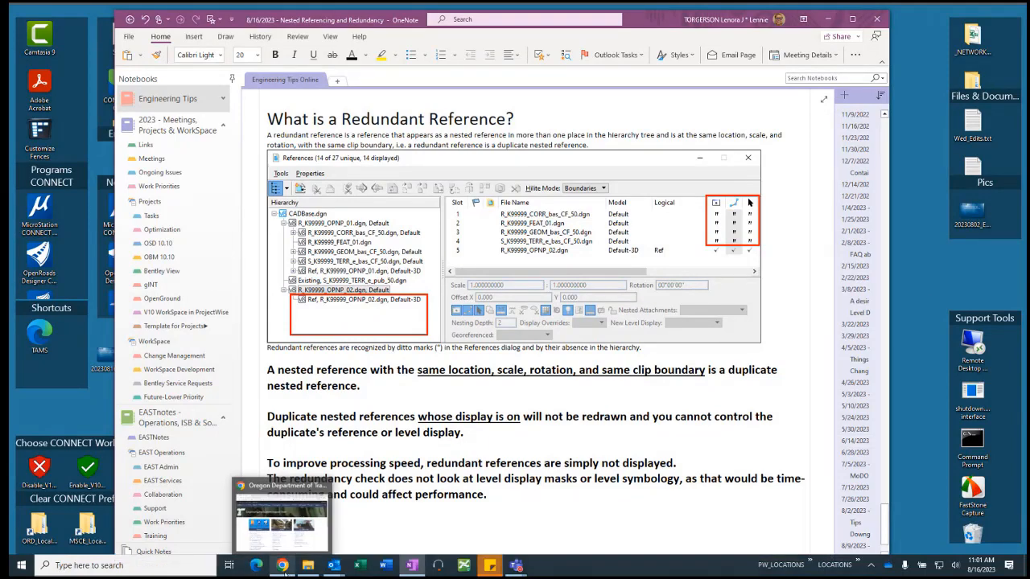
click(285, 537)
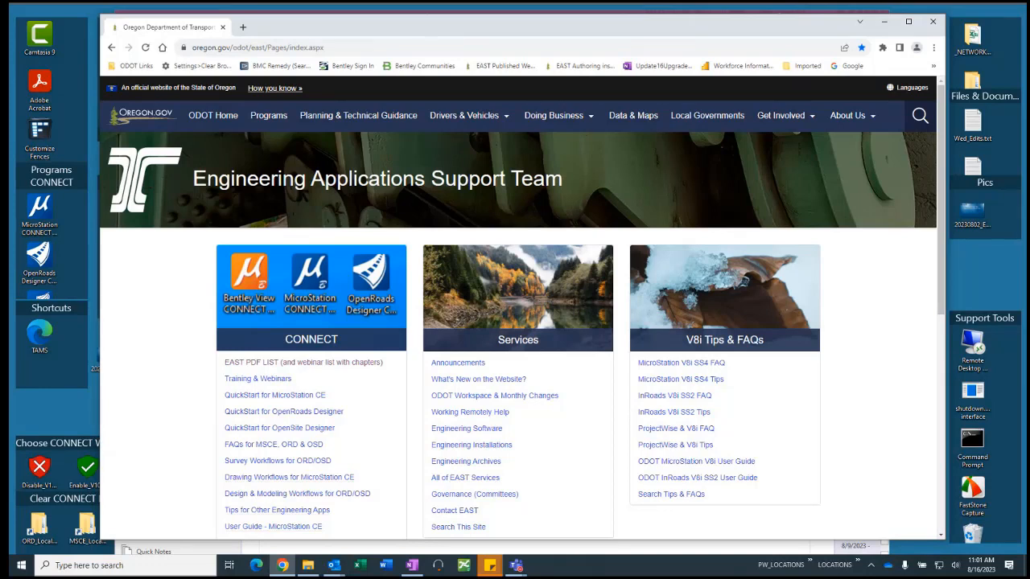
click(501, 381)
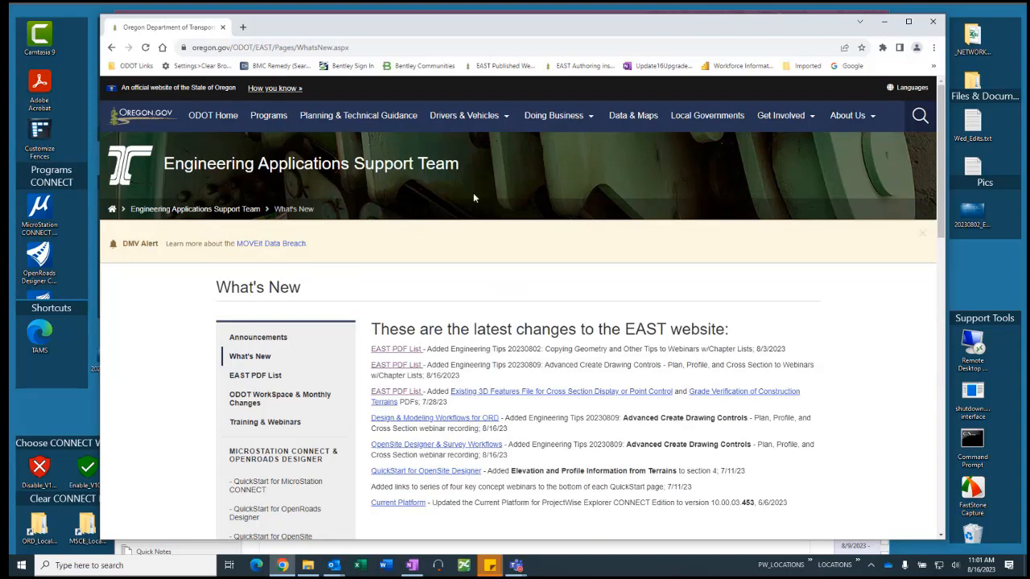
click(111, 48)
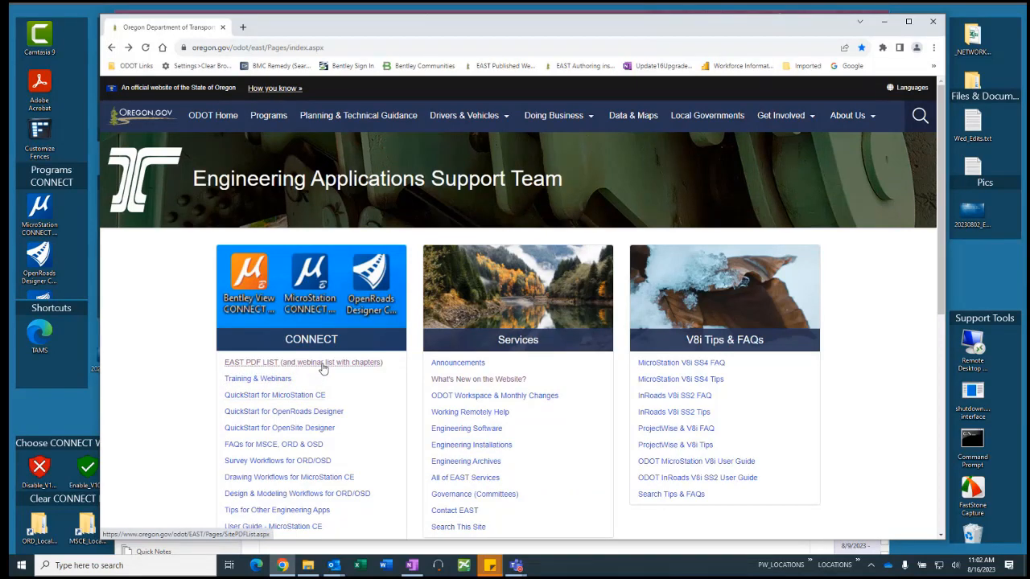
Step: Review the EAST PDF List page down to the Videos and Webinars chapter lists, then minimize the browser
click(322, 367)
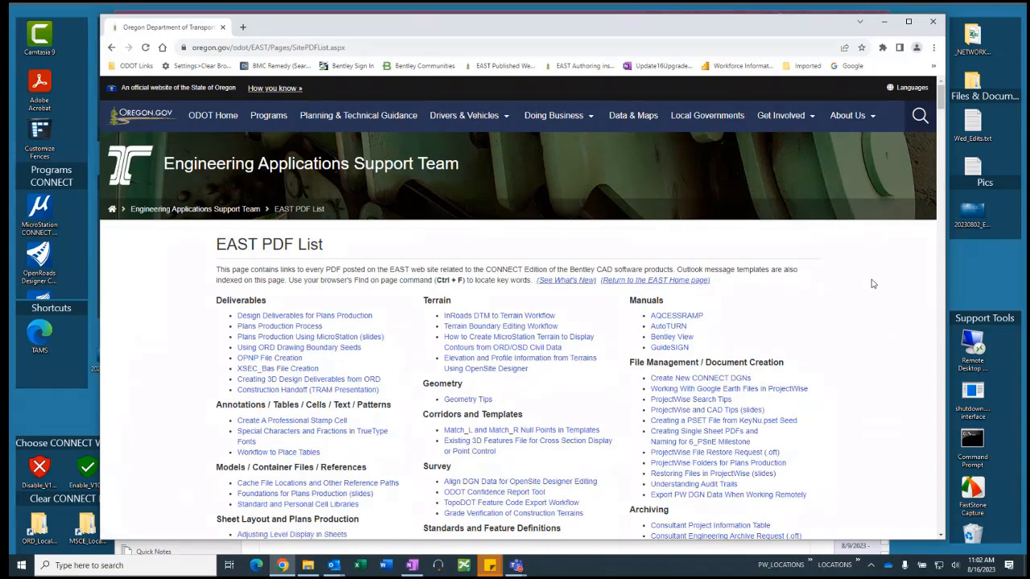
scroll(946, 102, down, 1)
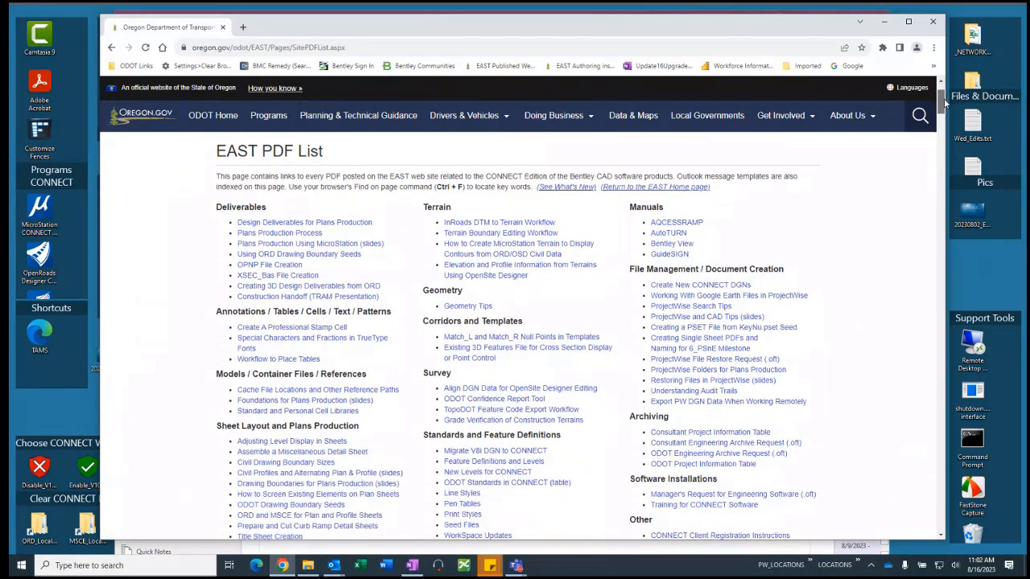
scroll(945, 102, down, 1)
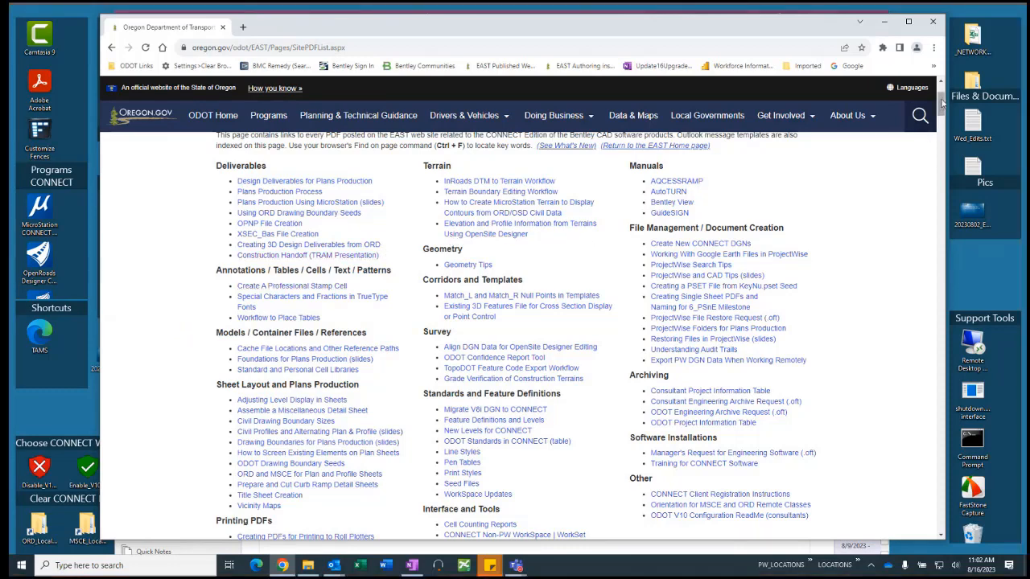
drag(941, 102, 943, 127)
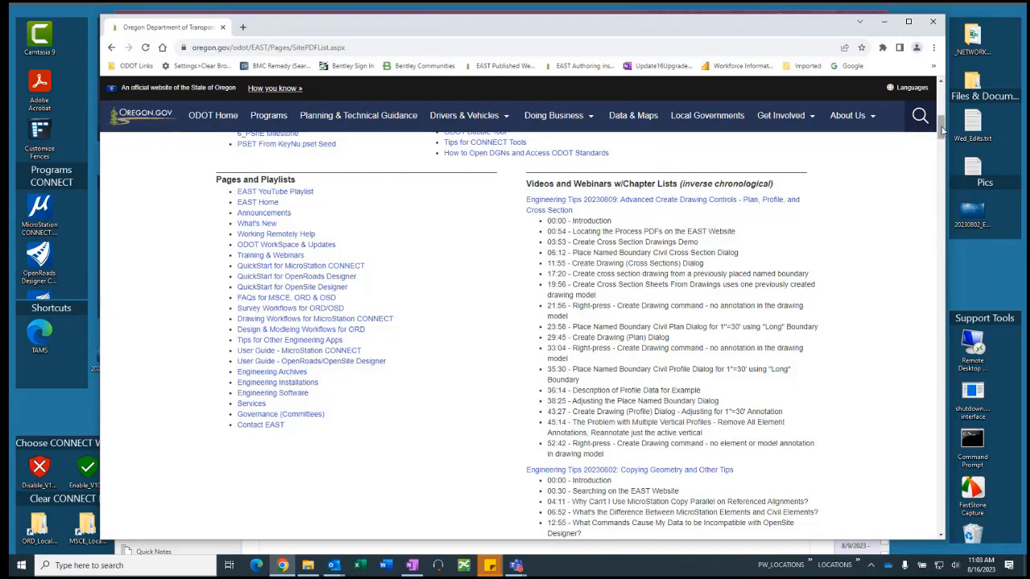
click(885, 26)
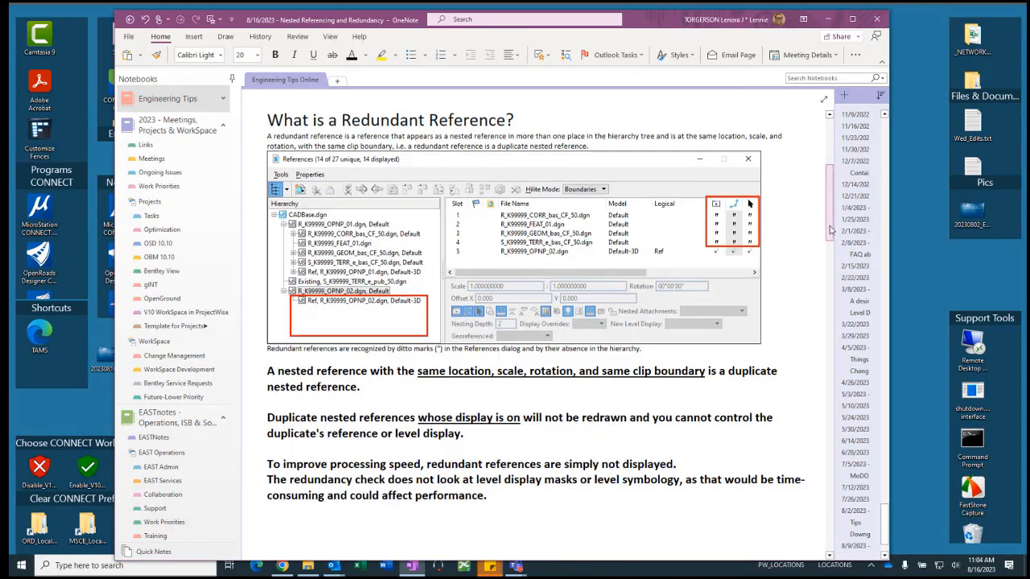
Step: Read the OneNote sections on how redundant references arise and how to remove them, pointing out the newfile keyin
drag(830, 229, 827, 302)
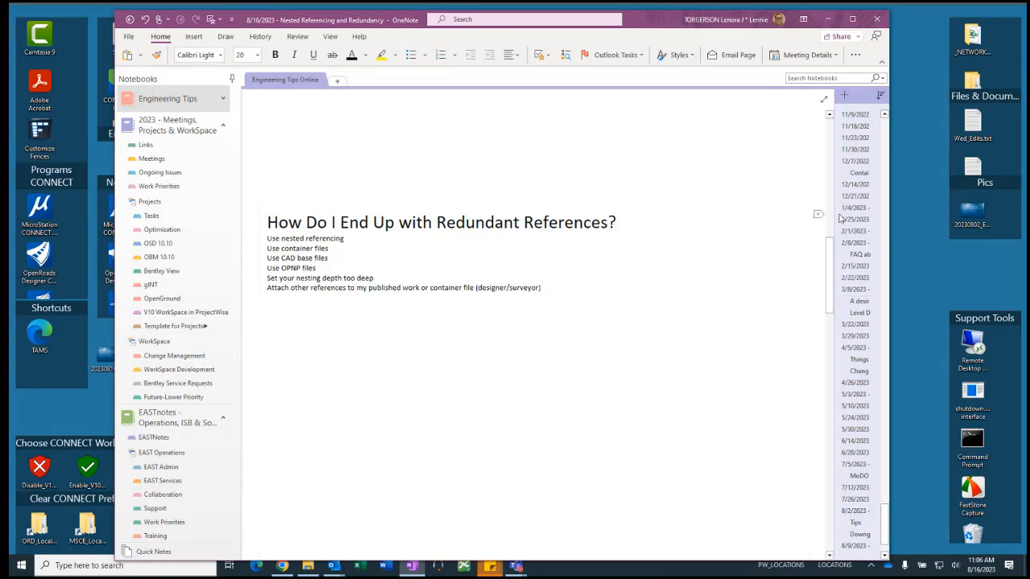
drag(832, 252, 831, 323)
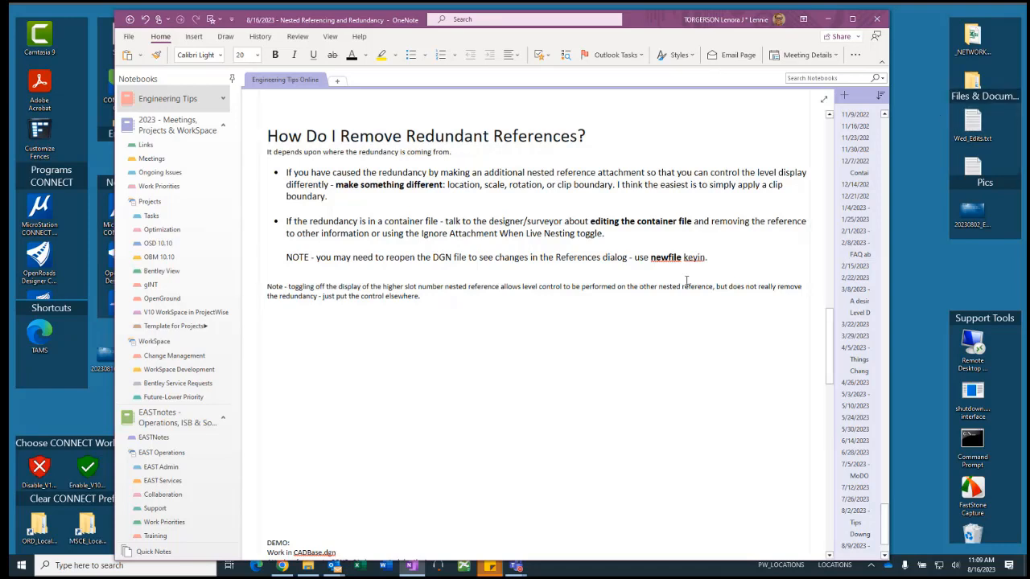
drag(683, 258, 651, 261)
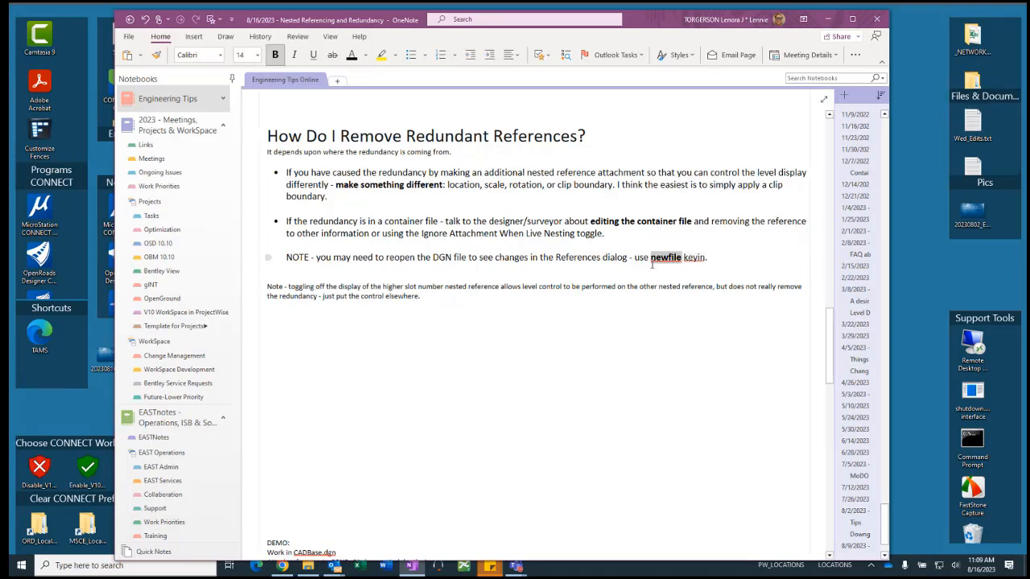
click(755, 280)
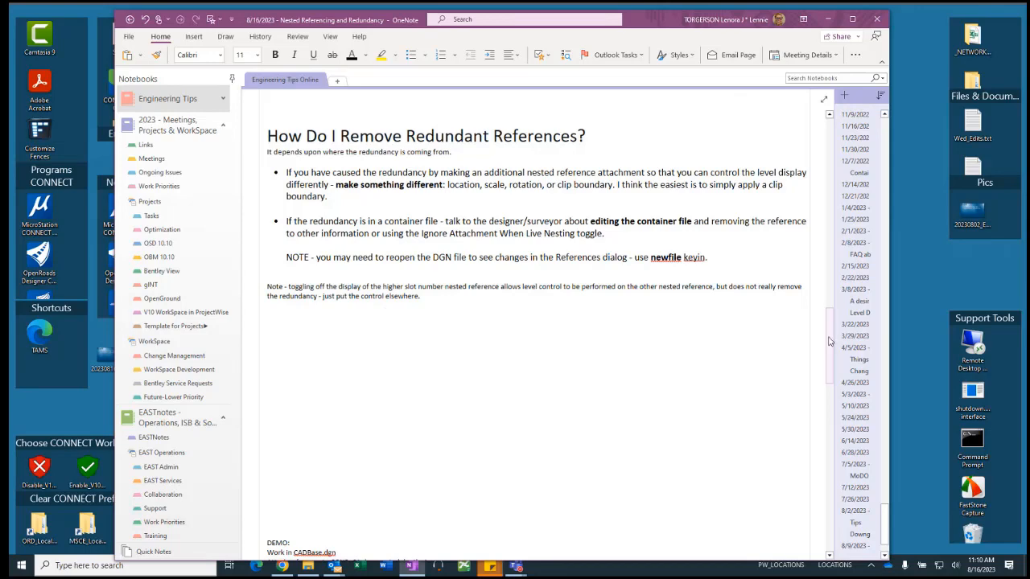
Step: Look over the DEMO notes below the removal section and move the notes window off this desktop
scroll(831, 348, down, 2)
scroll(831, 348, down, 2)
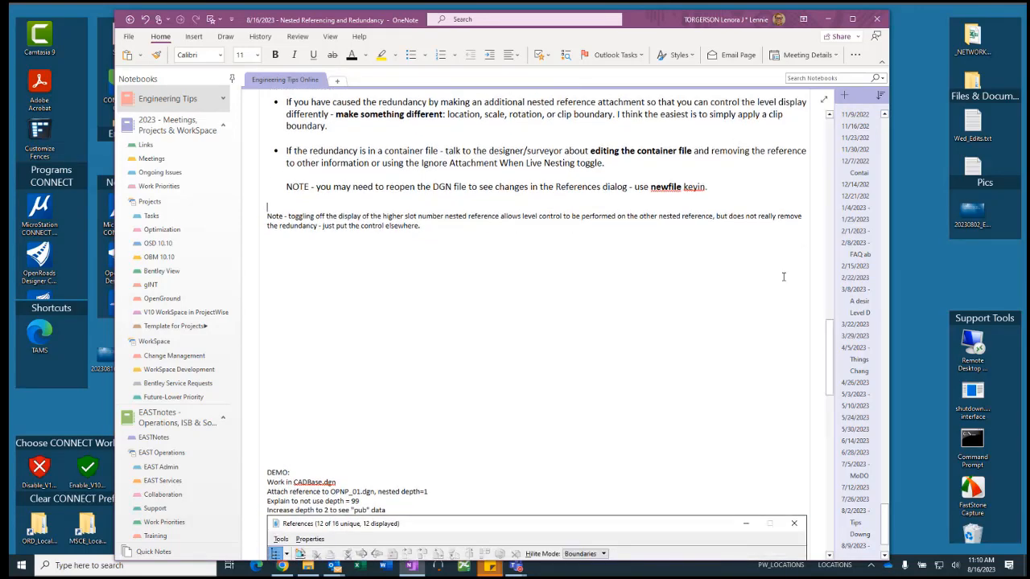
drag(832, 353, 829, 388)
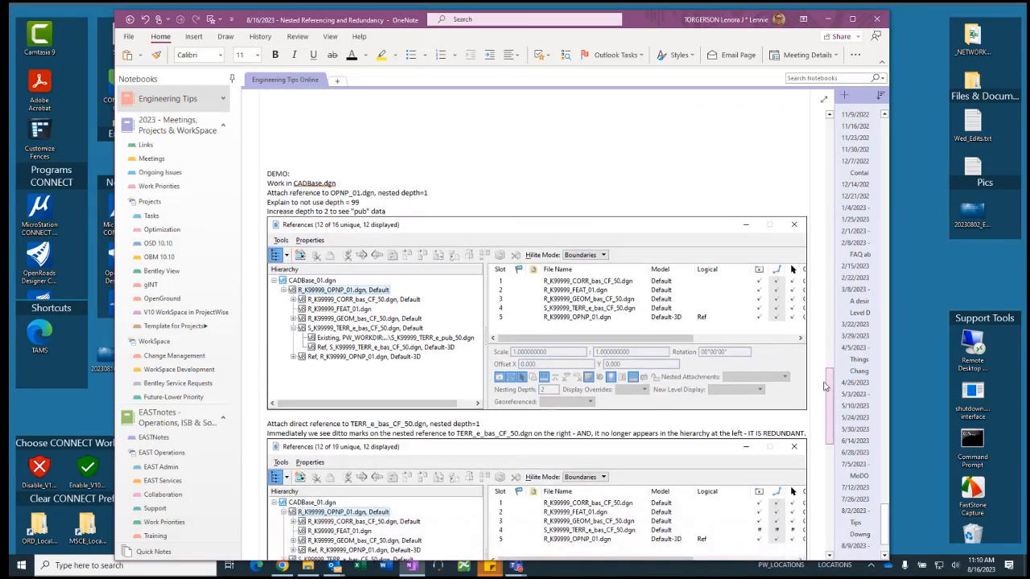
drag(639, 23, 1029, 61)
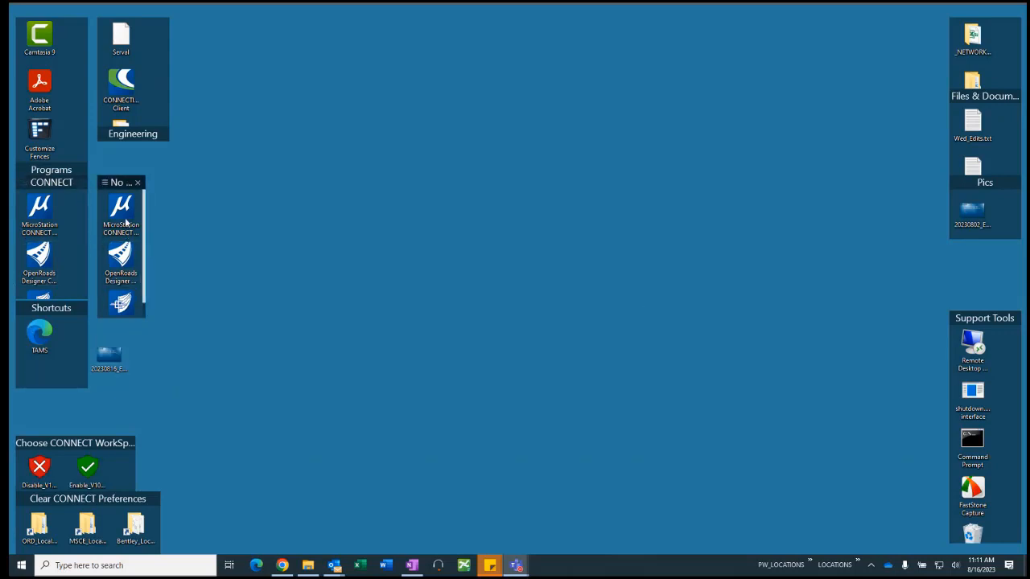
Step: Launch MicroStation CONNECT Edition and create a drawing named CADbase in the _Eng_Tips_20230816_Redundancy_Nested_References folder
click(308, 564)
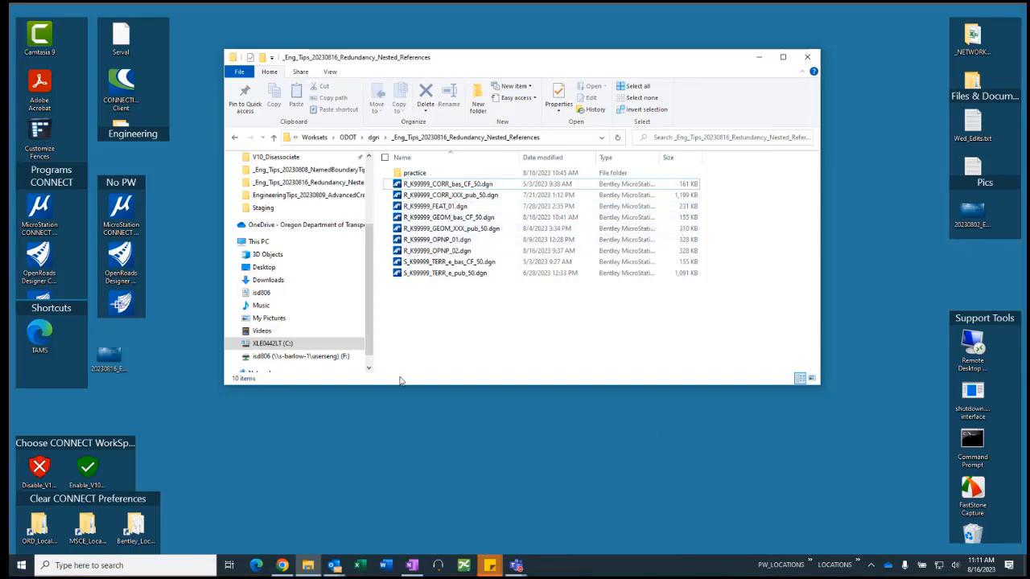
double_click(121, 211)
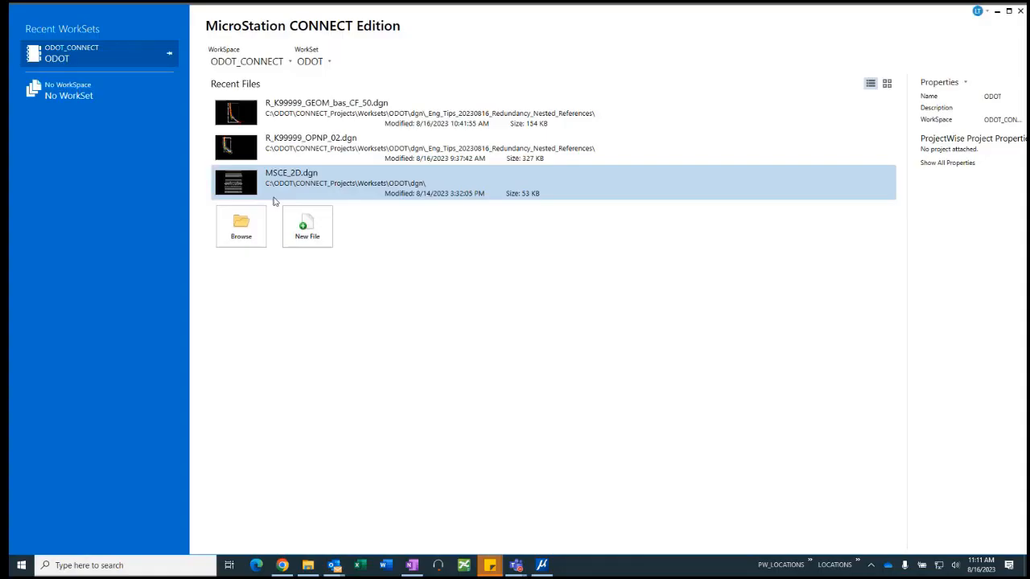
click(304, 227)
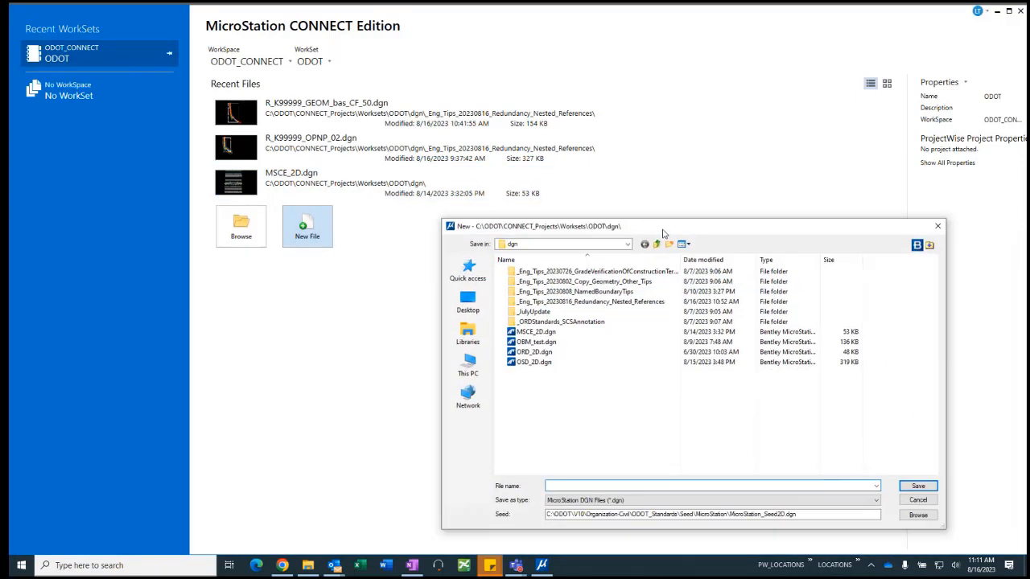
double_click(515, 233)
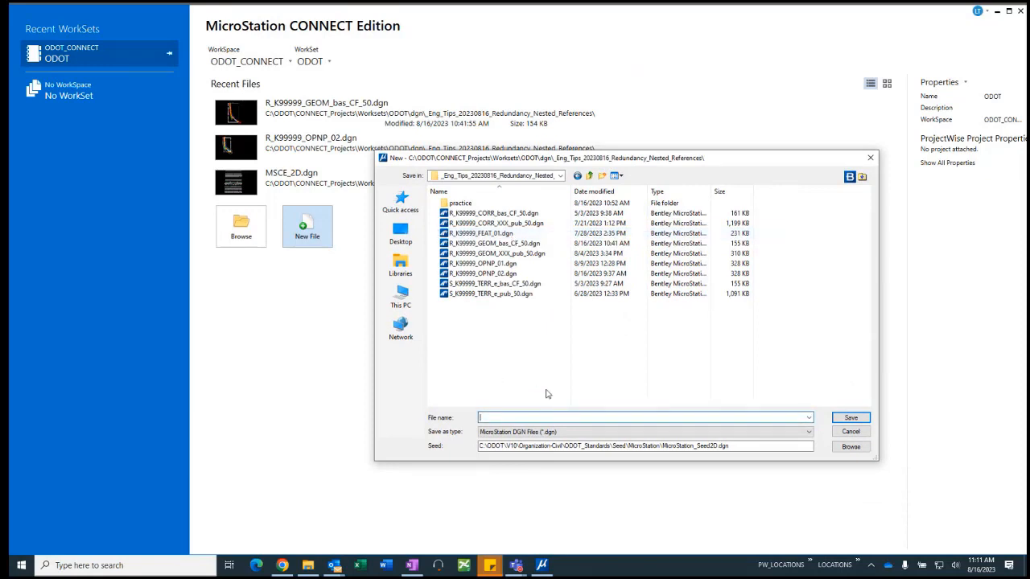
text(CADbase)
click(851, 418)
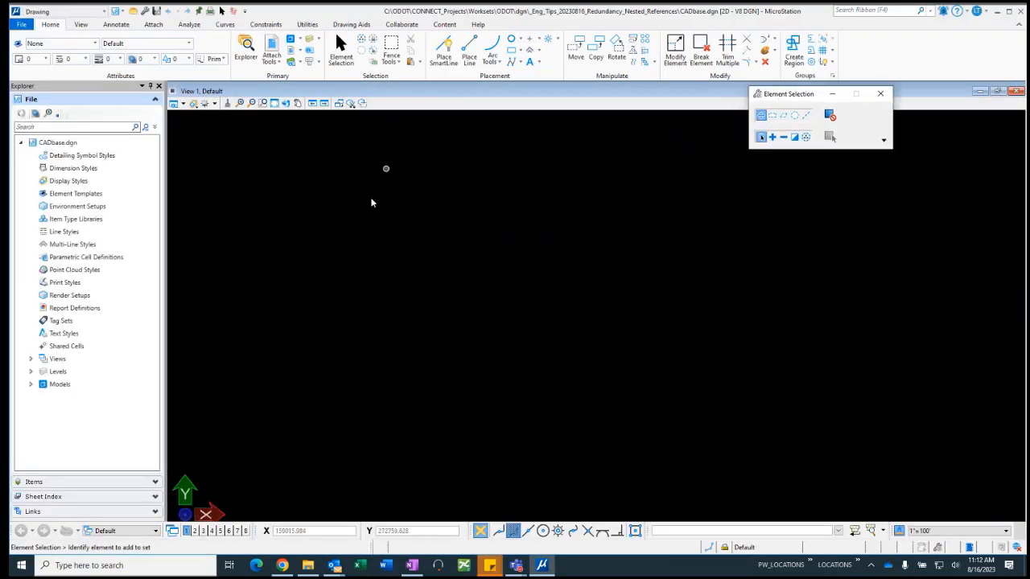
Step: Open the References dialog, reposition it over the view, and widen its file list by narrowing the hierarchy
click(251, 103)
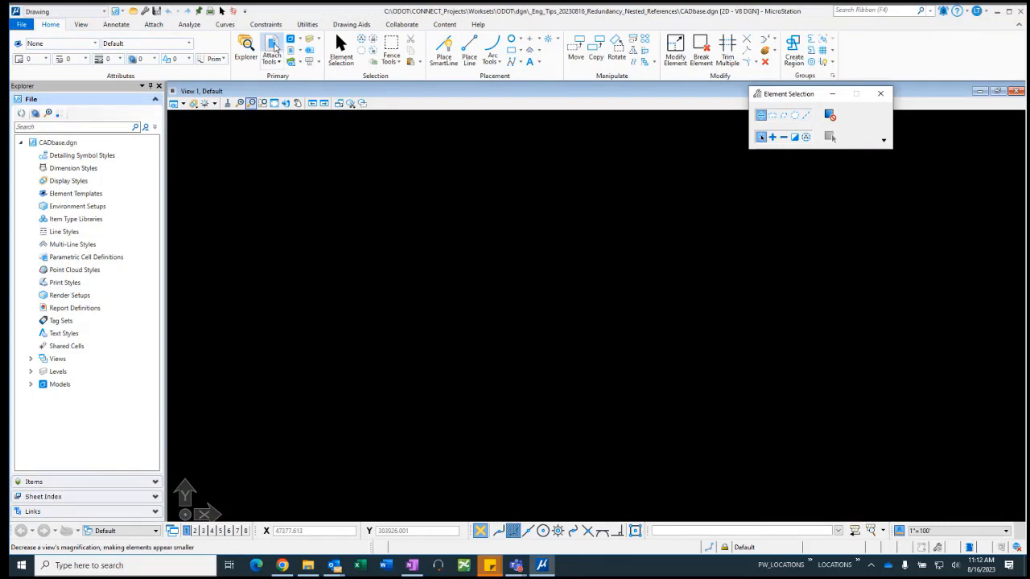
click(273, 47)
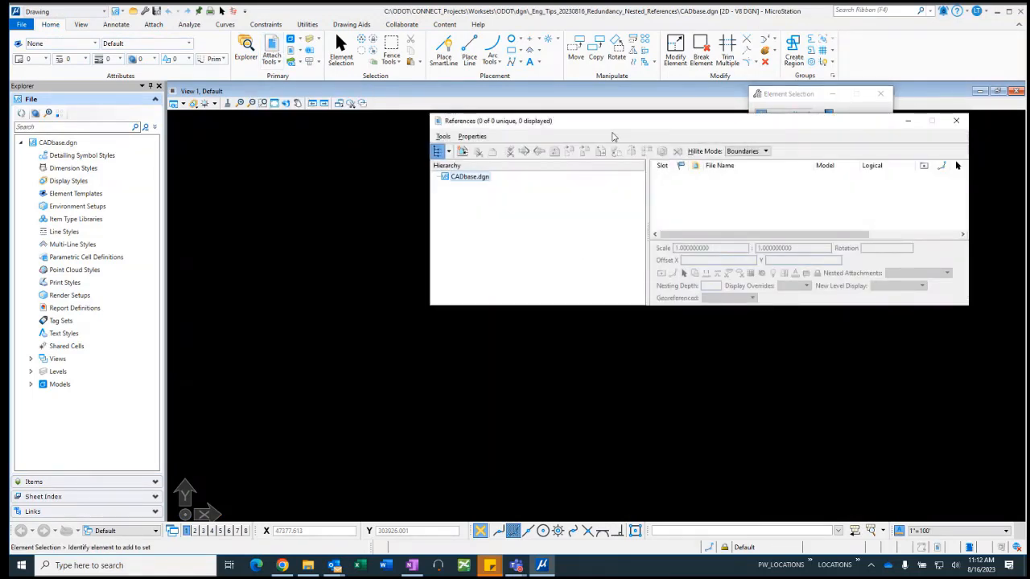
drag(610, 126, 356, 129)
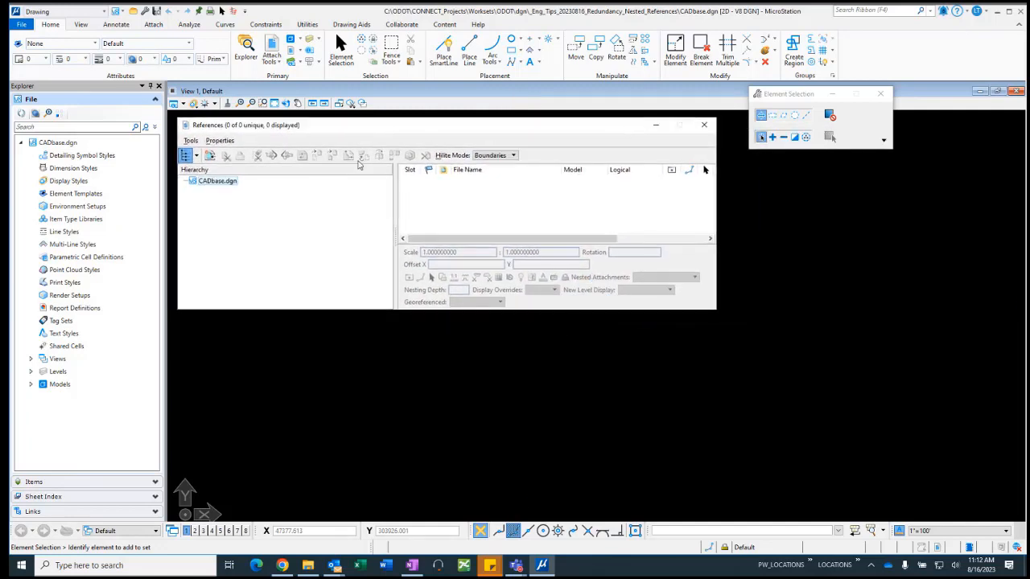
drag(394, 236, 341, 233)
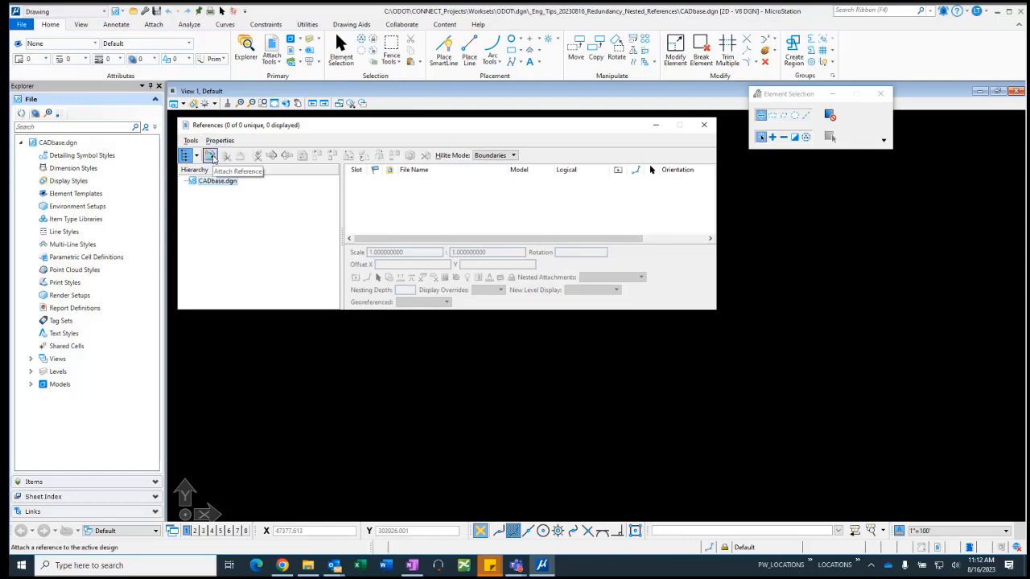
Step: Start attaching R_K99999_CORR_bas_CF_50.dgn, R_K99999_GEOM_bas_CF_50.dgn and S_K99999_TERR_e_bas_CF_50.dgn as references interactively, accepting files outside the active WorkSet
click(210, 156)
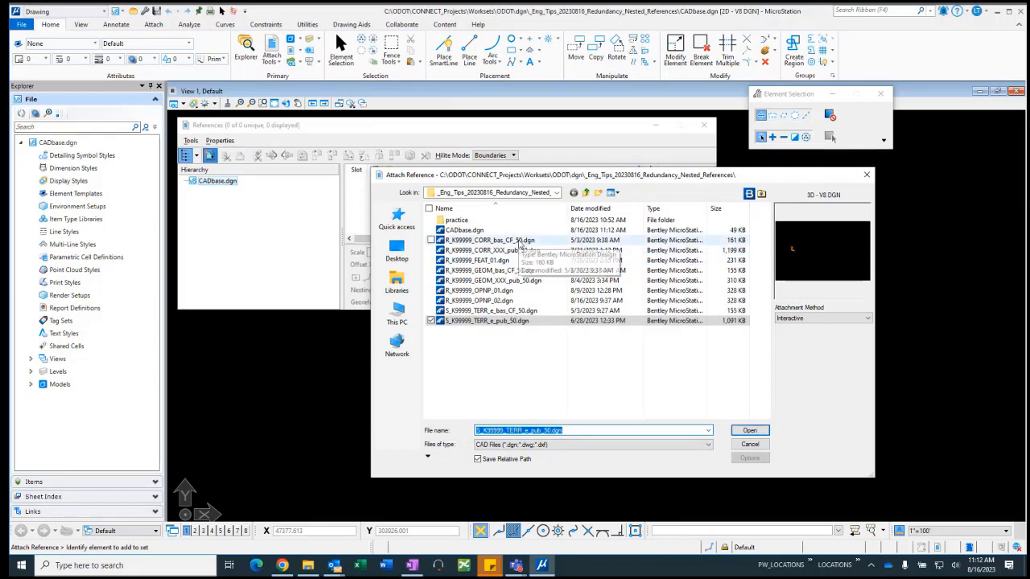
click(521, 241)
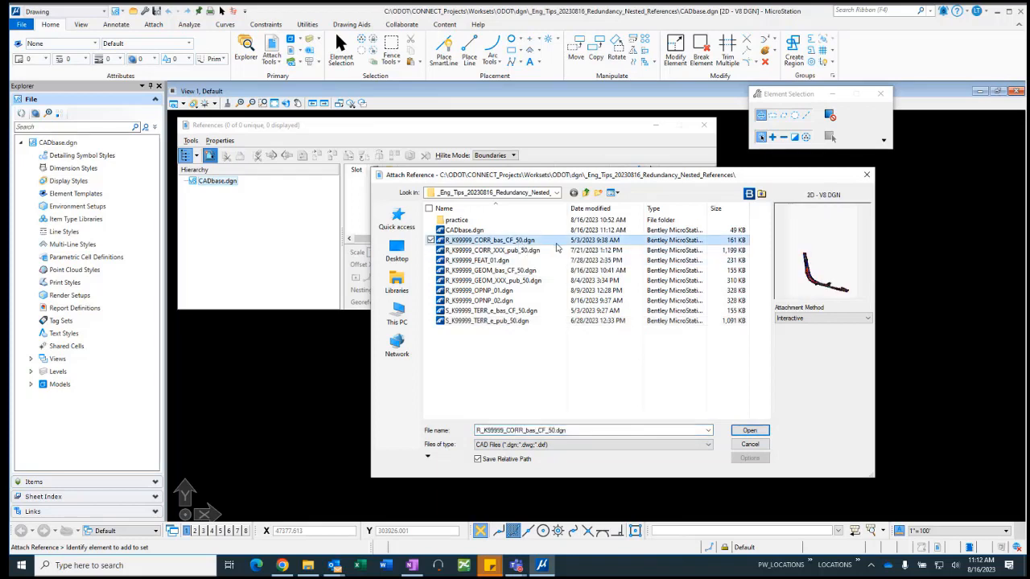
ctrl+click(523, 271)
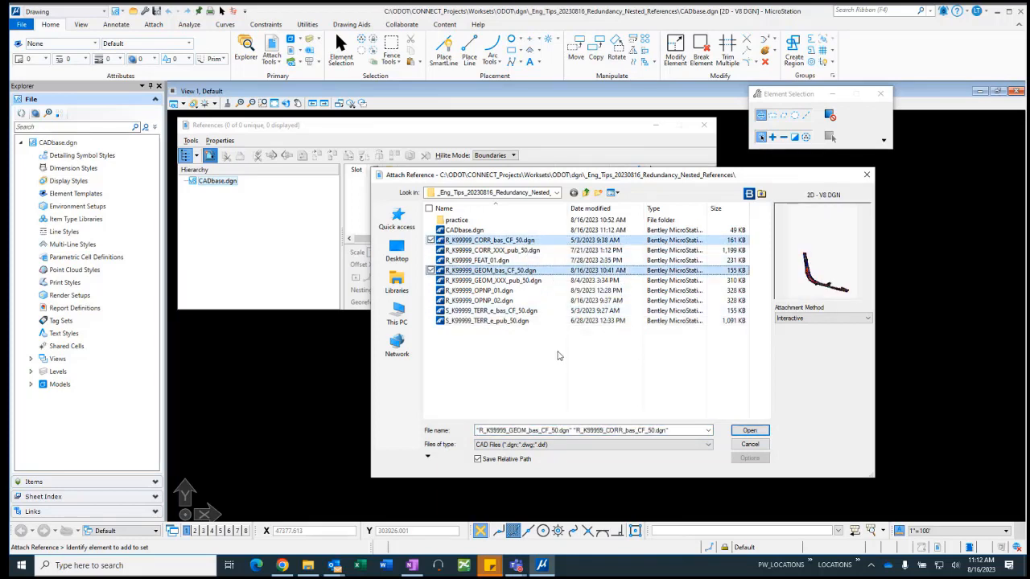
ctrl+click(523, 311)
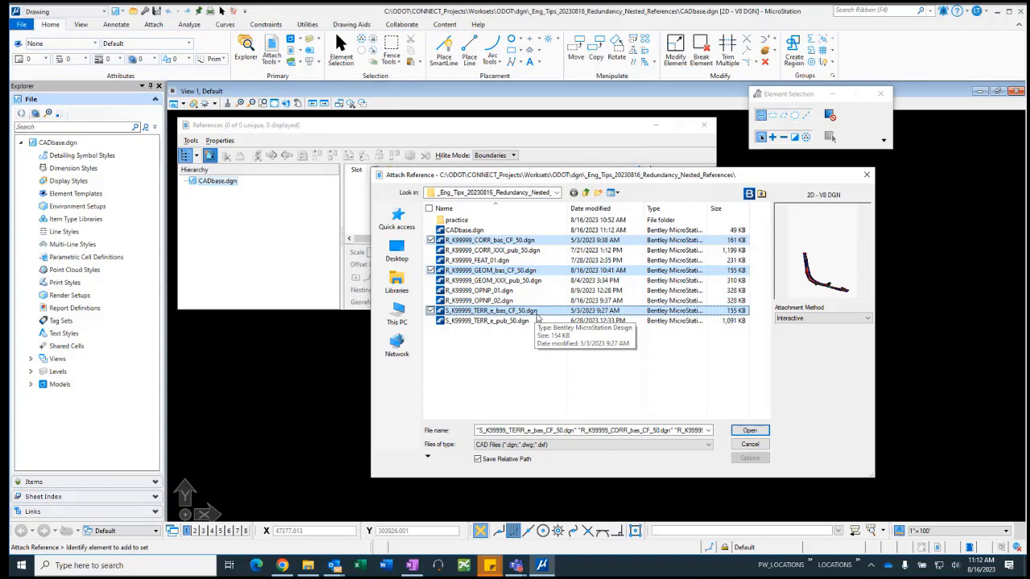
click(750, 432)
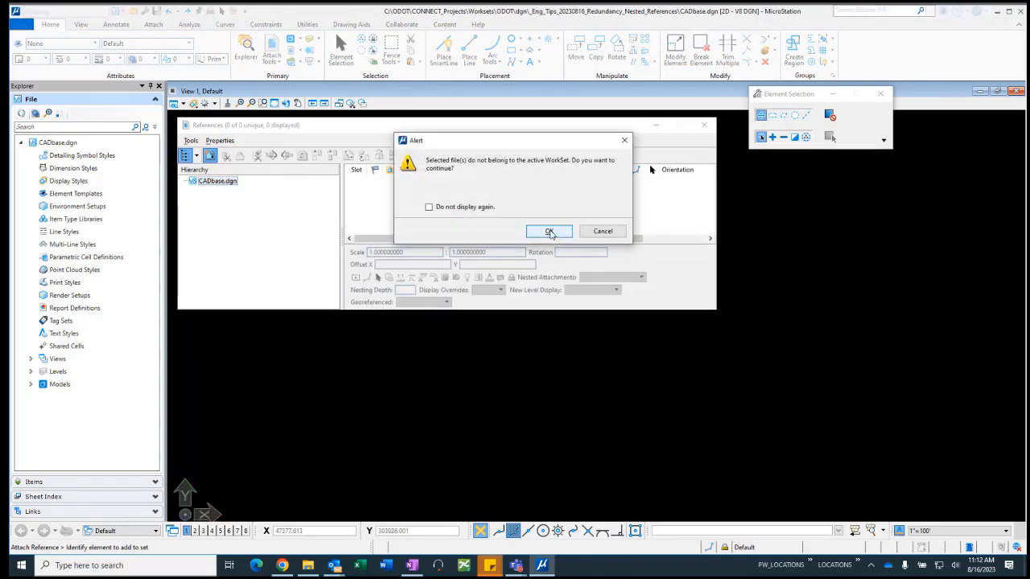
click(549, 232)
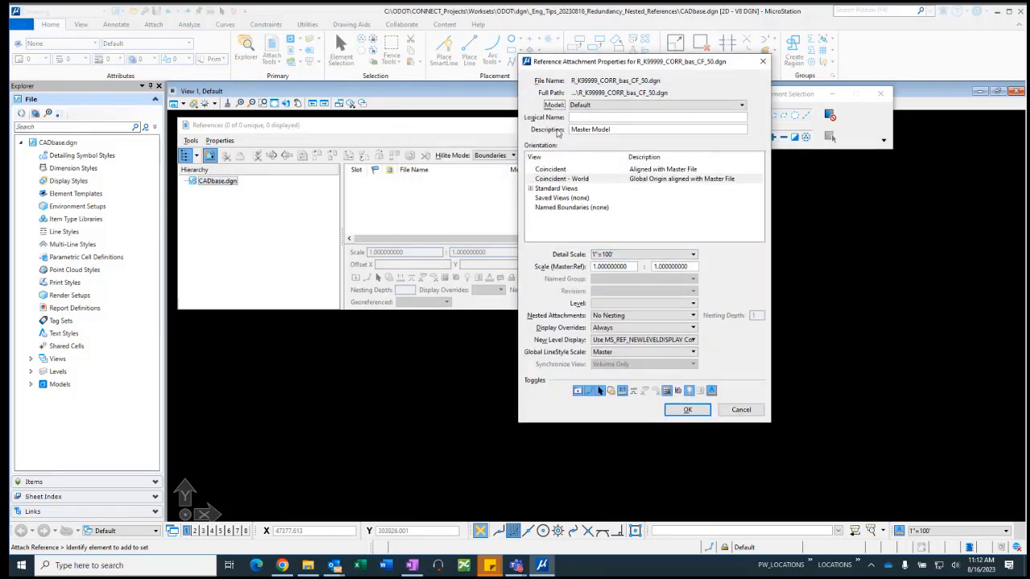
Step: Attach the CORR, GEOM and TERR container files using the Default model with Live Nesting at a nesting depth of 1
drag(687, 66, 635, 83)
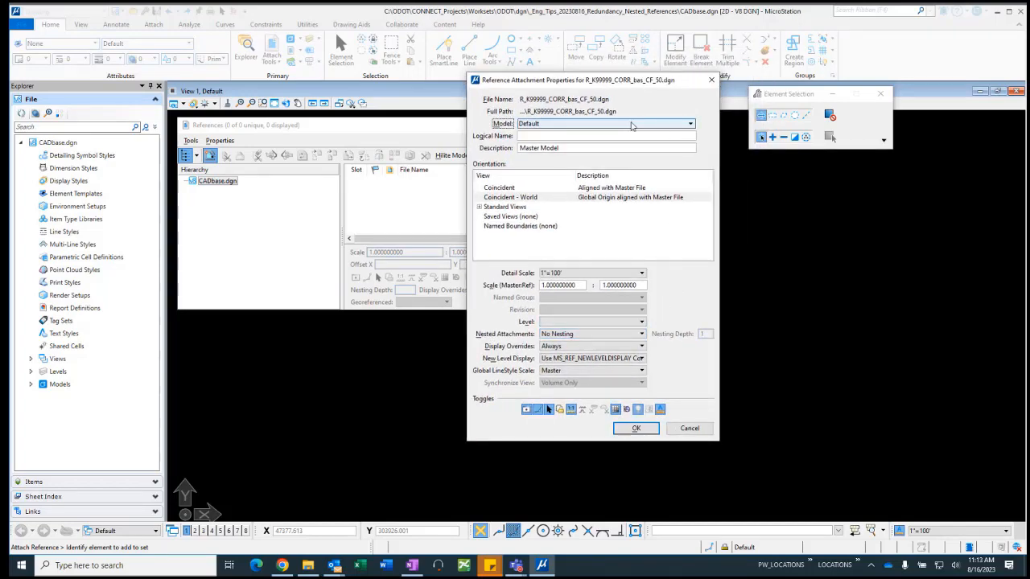
click(636, 123)
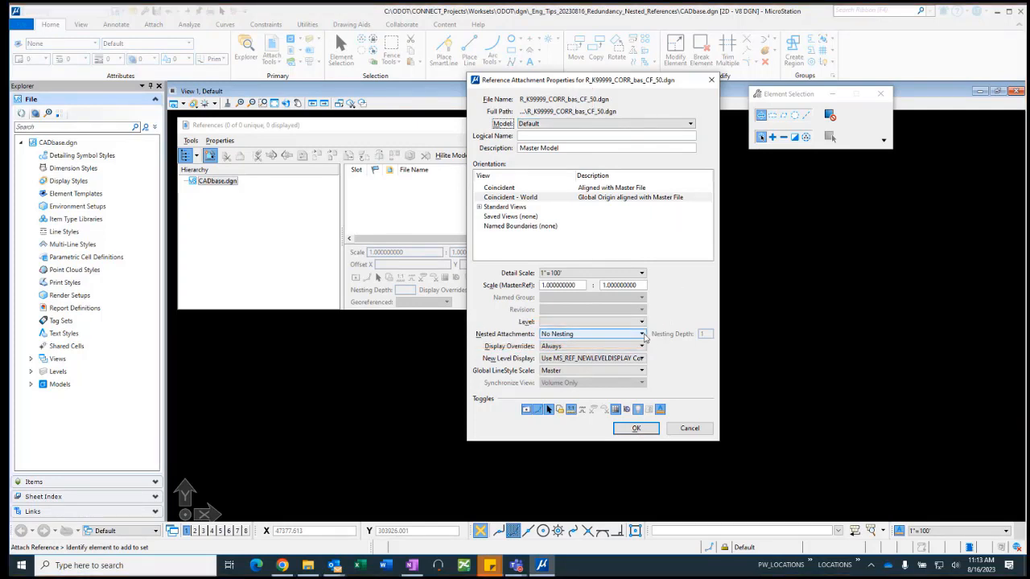
click(641, 334)
click(577, 345)
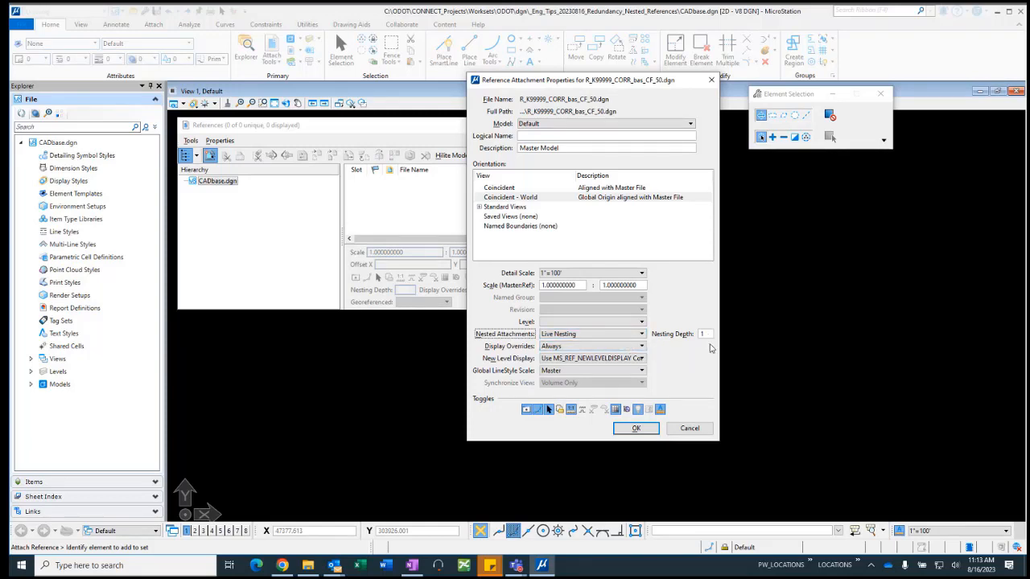
click(636, 429)
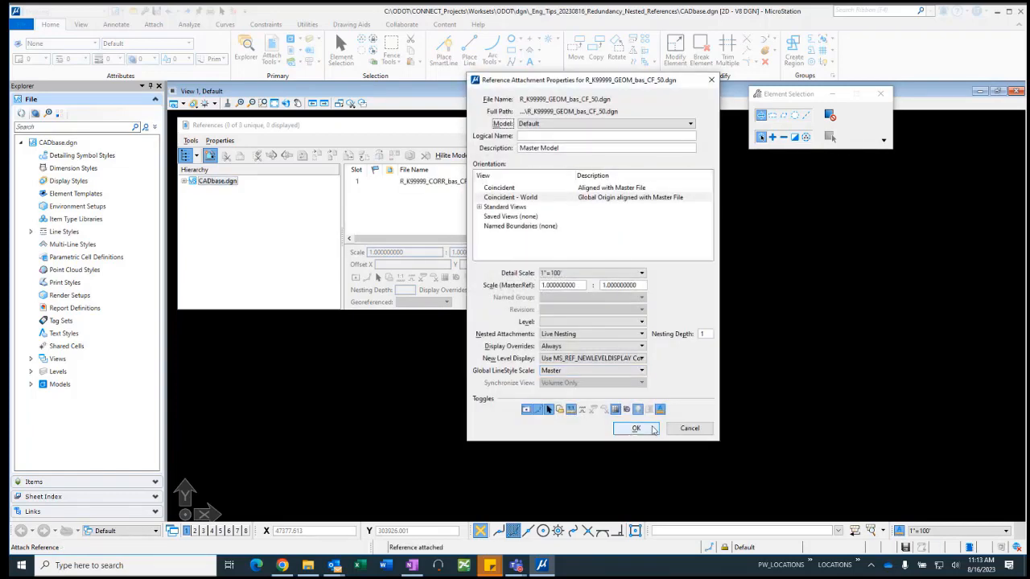
click(636, 428)
click(646, 430)
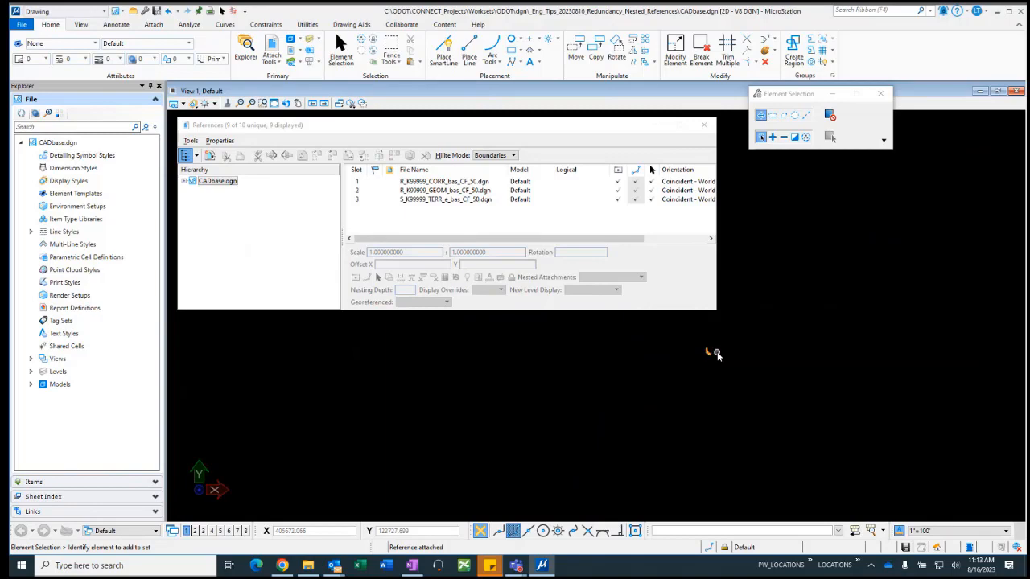
Step: Expand CADbase.dgn and its CORR, GEOM and TERR container references in the hierarchy, and widen the hierarchy to read the nested file names
scroll(646, 338, up, 1)
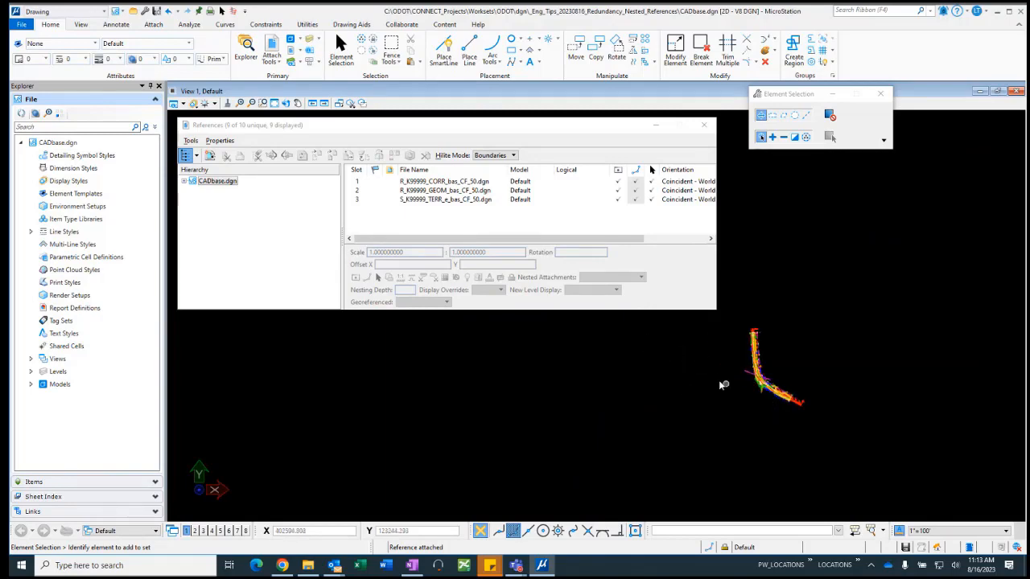
scroll(749, 394, up, 5)
scroll(744, 362, up, 3)
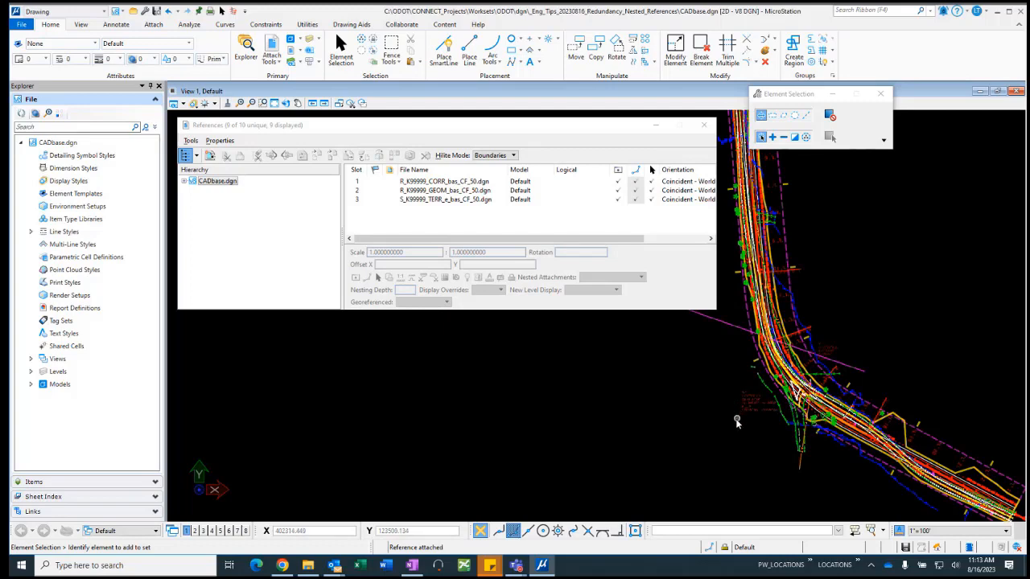
scroll(734, 423, down, 2)
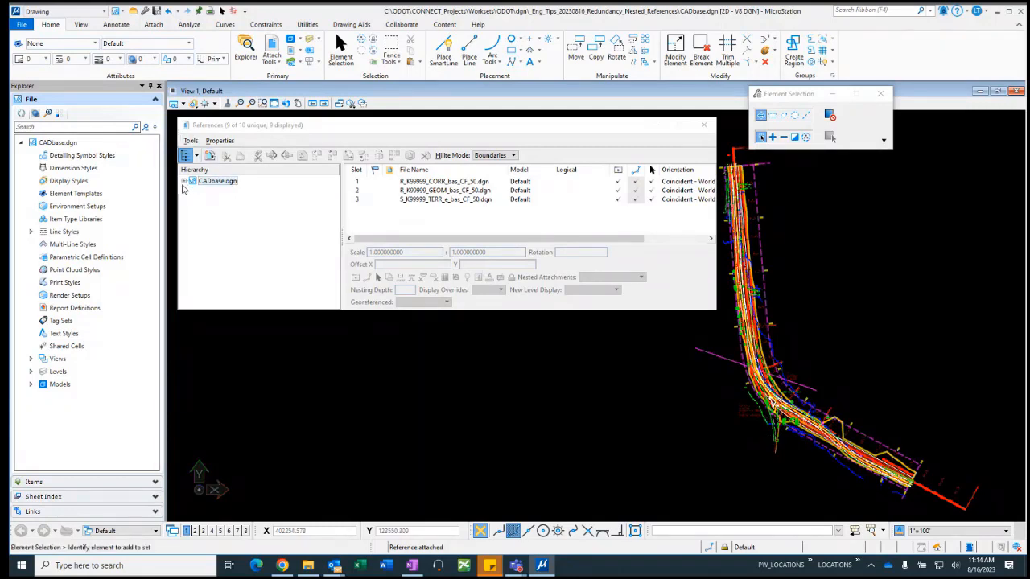
click(185, 183)
click(185, 185)
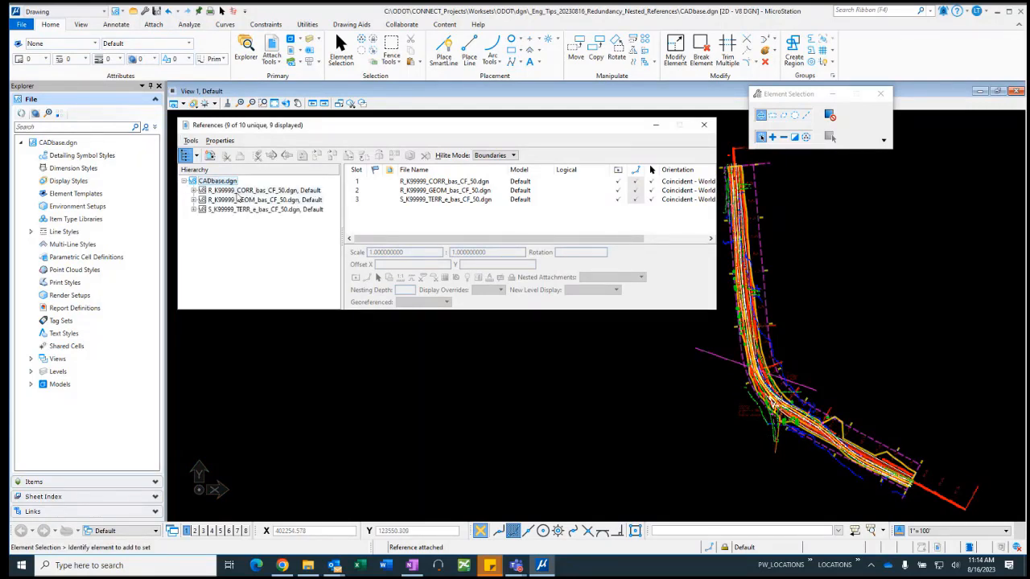
click(194, 191)
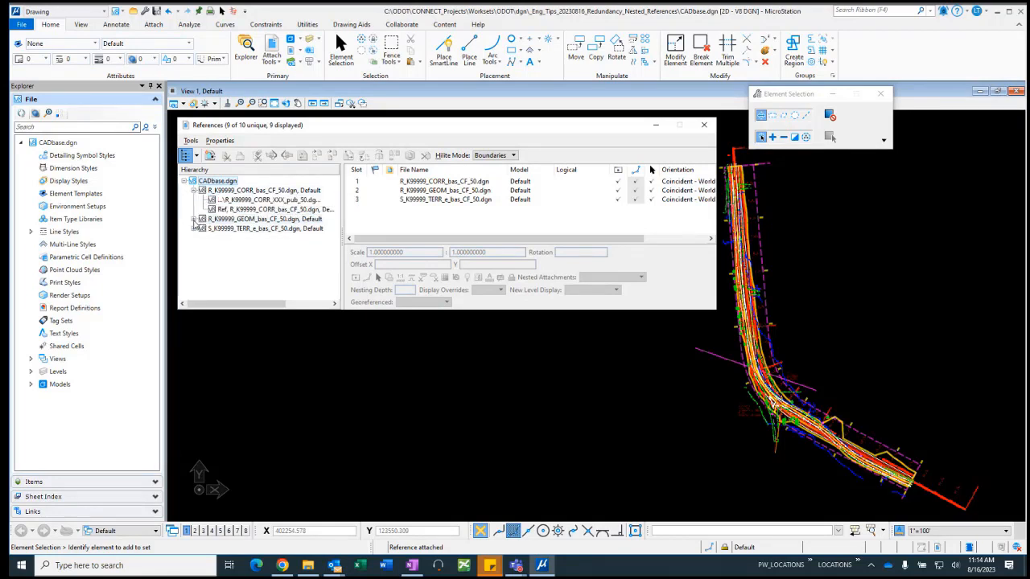
click(194, 219)
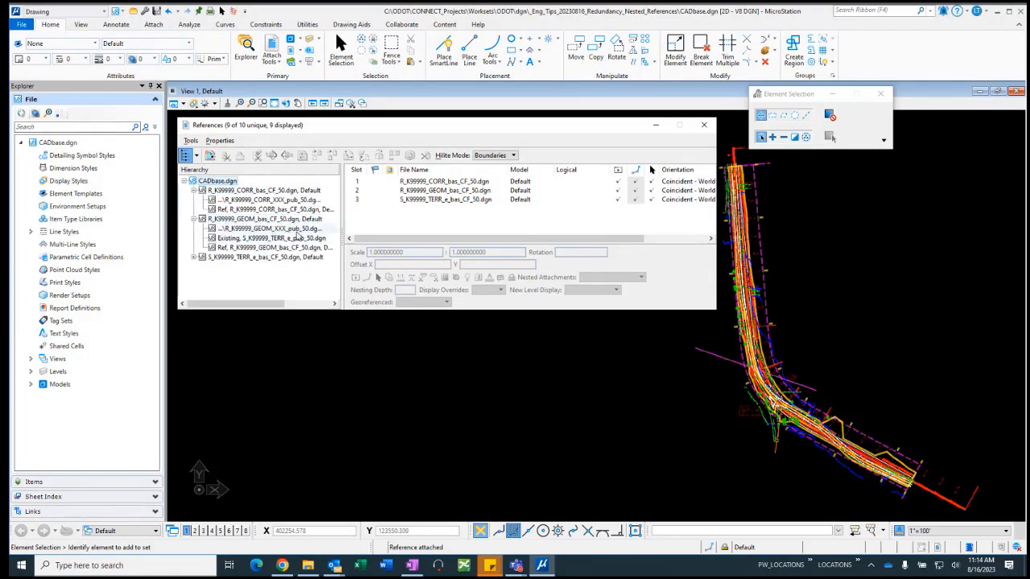
click(194, 257)
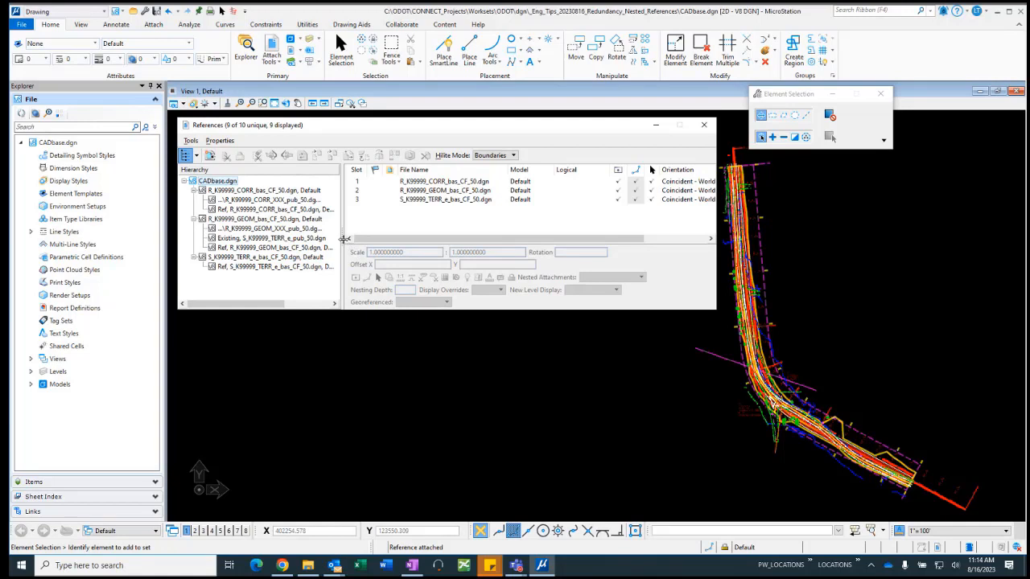
drag(342, 239, 377, 238)
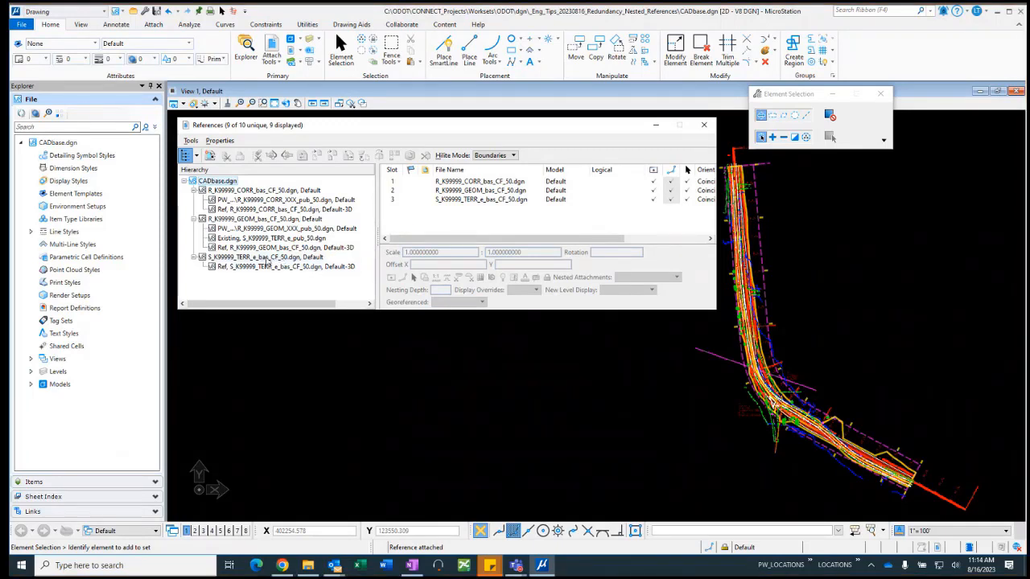
Step: Compare the references nested in the TERR and GEOM containers, widening the file name column and checking S_K99999_TERR_e_pub_50.dgn under GEOM
click(265, 257)
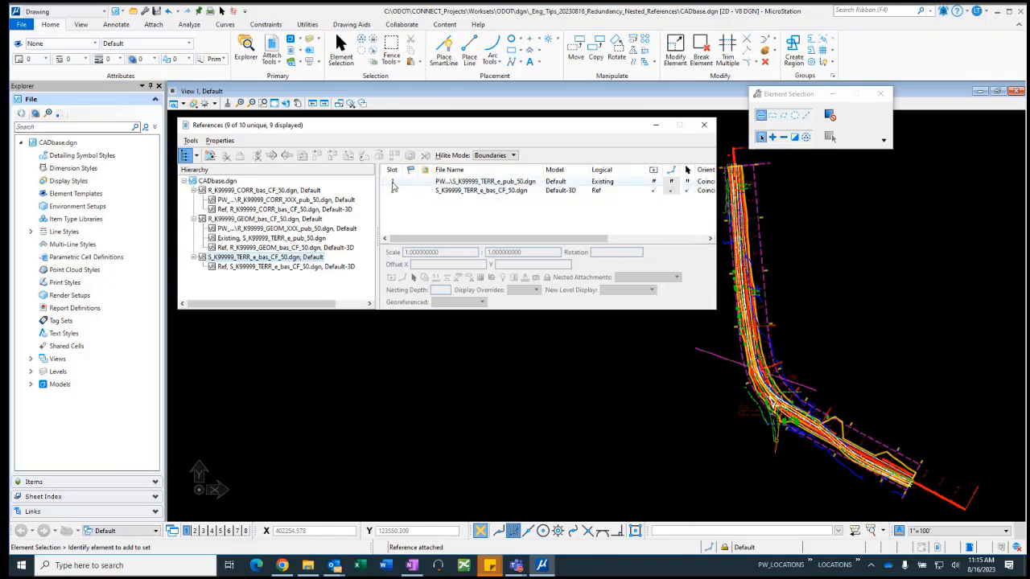
click(211, 183)
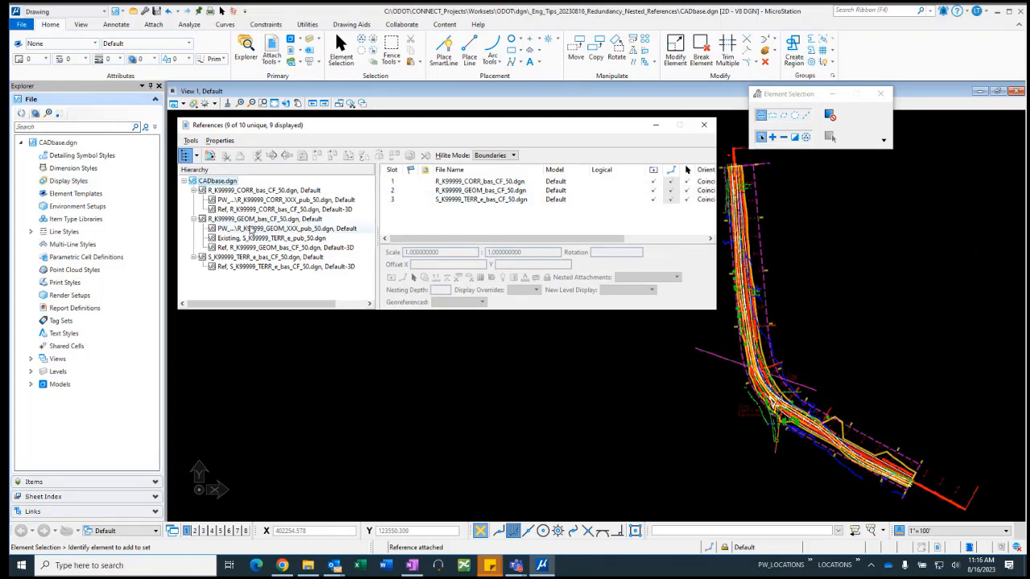
mouse_move(194, 216)
mouse_down()
mouse_move(225, 236)
mouse_move(372, 249)
mouse_move(396, 235)
mouse_up()
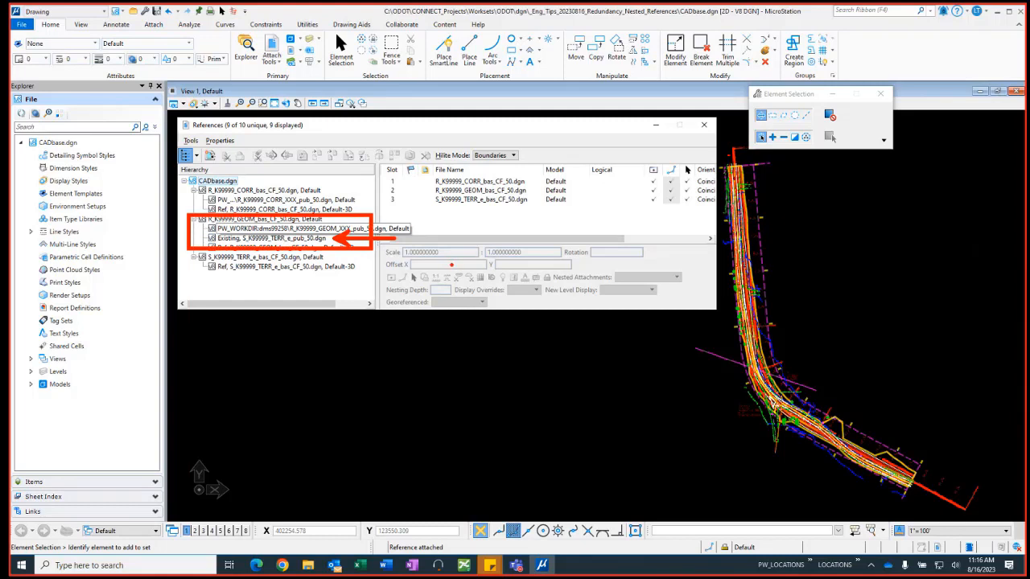
key(Escape)
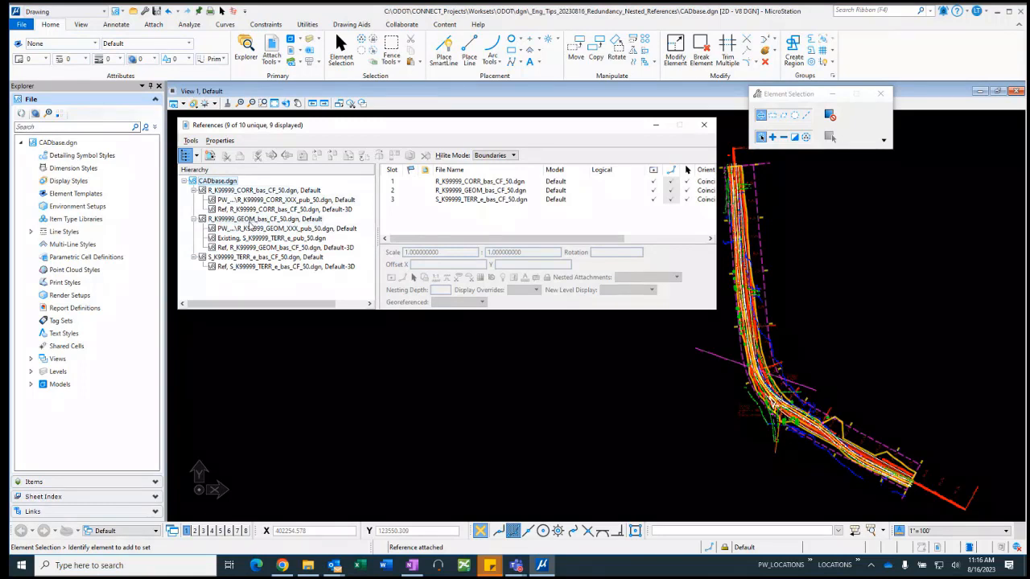
click(253, 220)
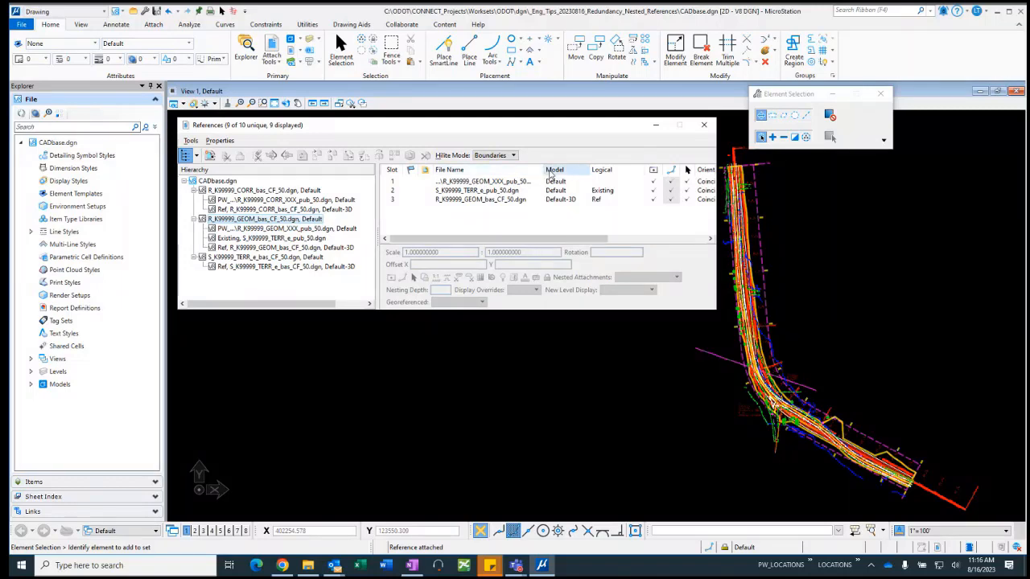
drag(543, 170, 581, 170)
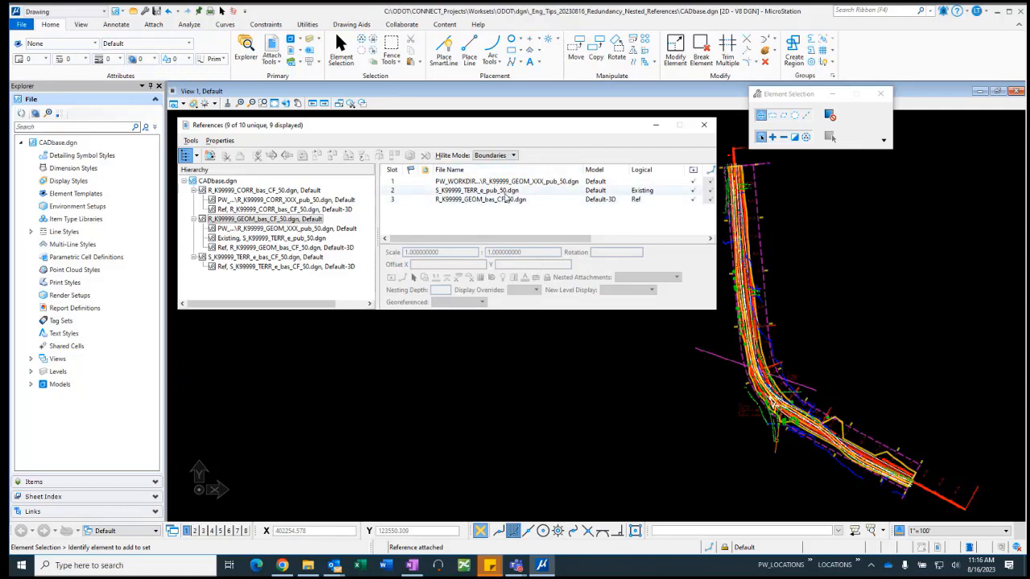
click(494, 191)
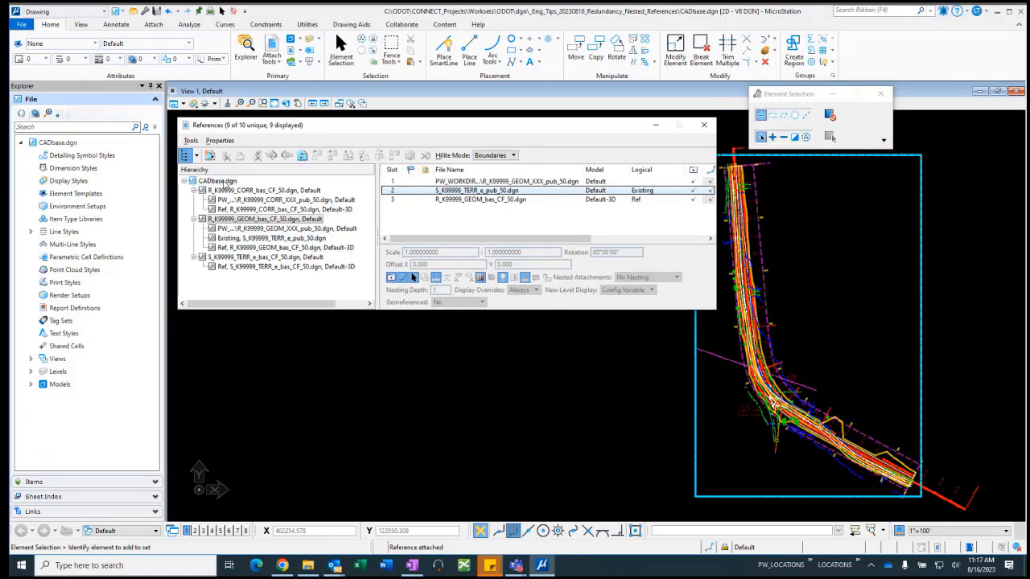
click(222, 185)
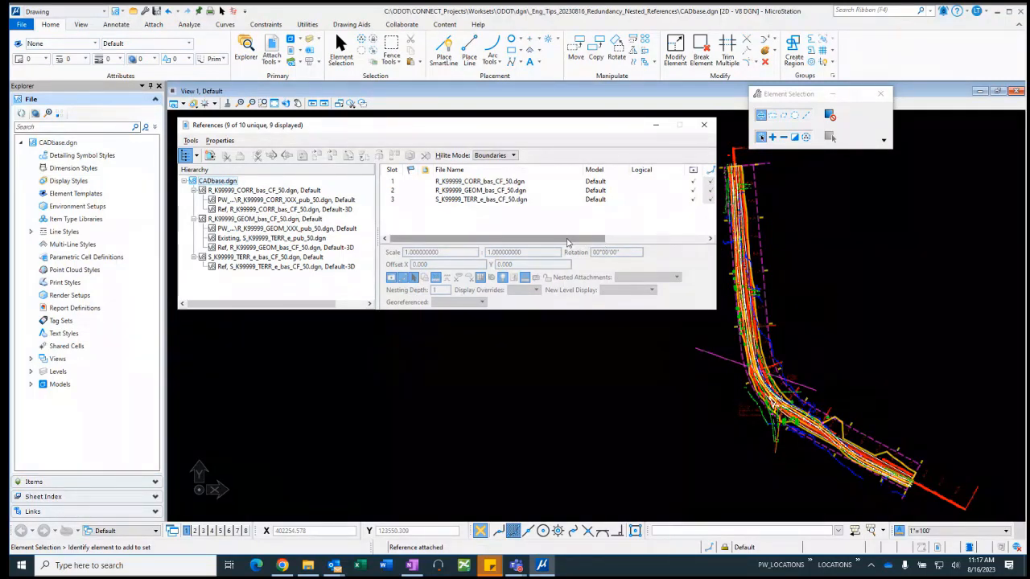
Step: Inspect the display status of the references nested in S_K99999_TERR_e_bas_CF_50.dgn, widening the References dialog, and return to CADbase.dgn
click(482, 190)
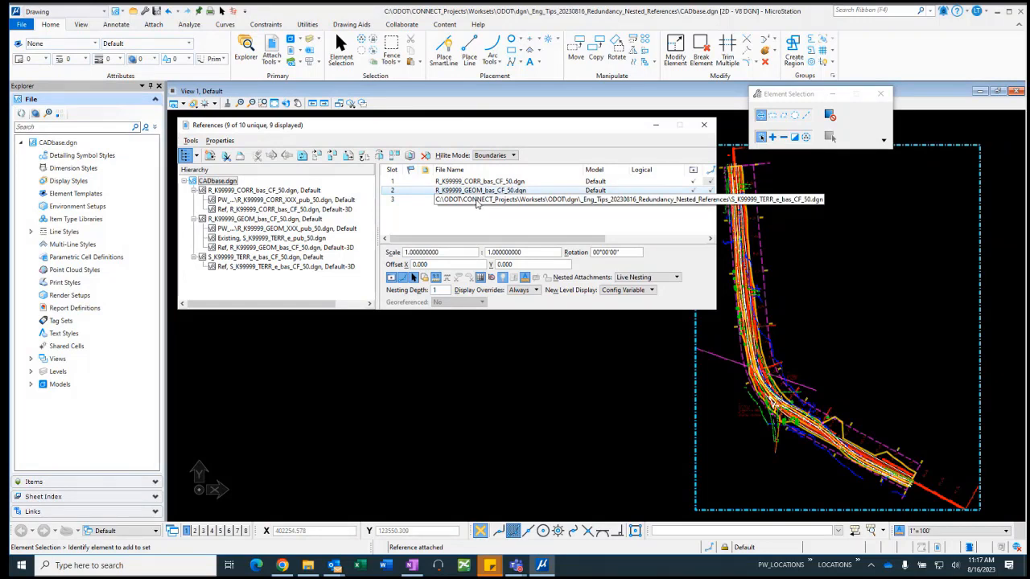
click(285, 258)
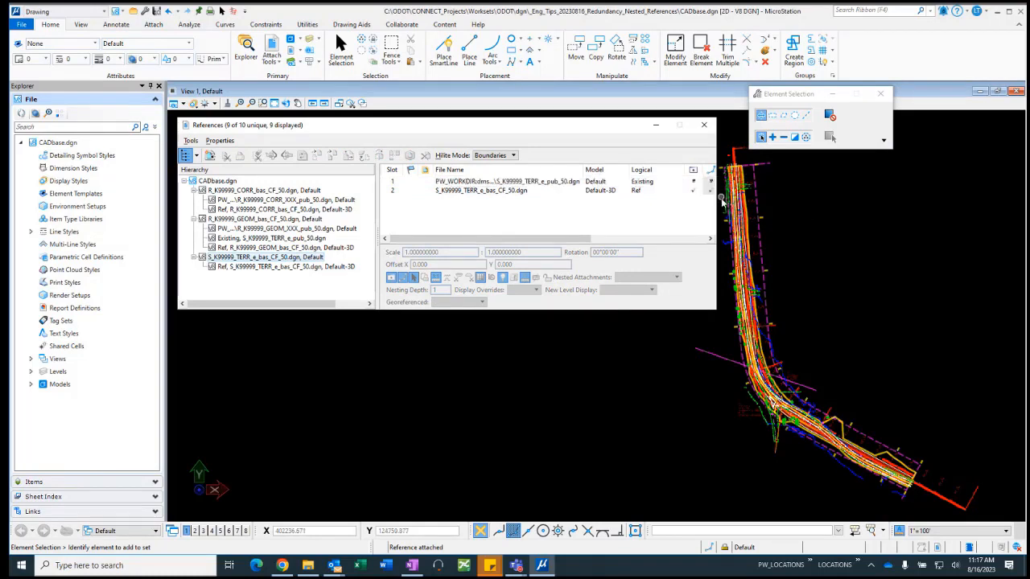
drag(720, 207, 749, 206)
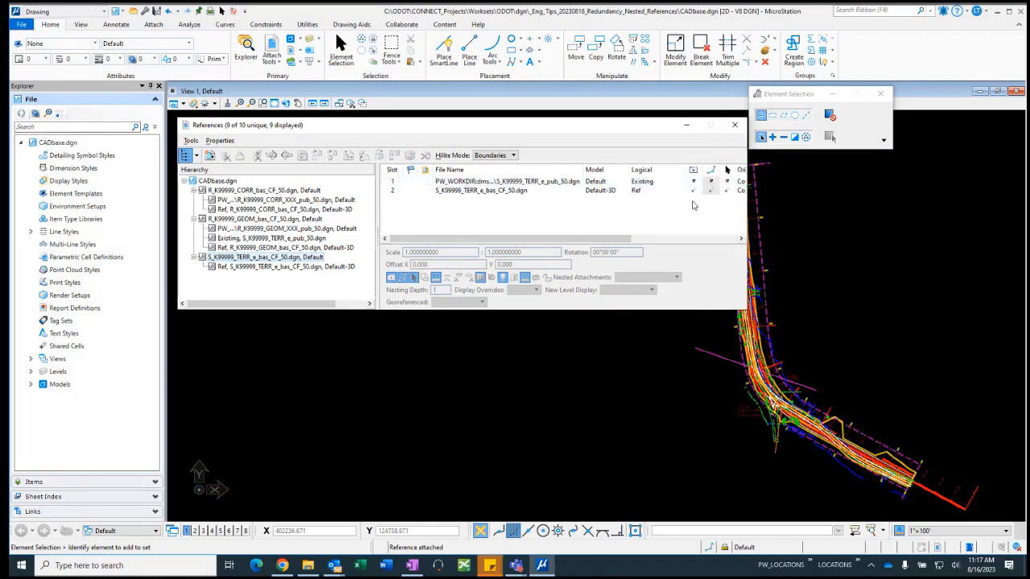
click(233, 183)
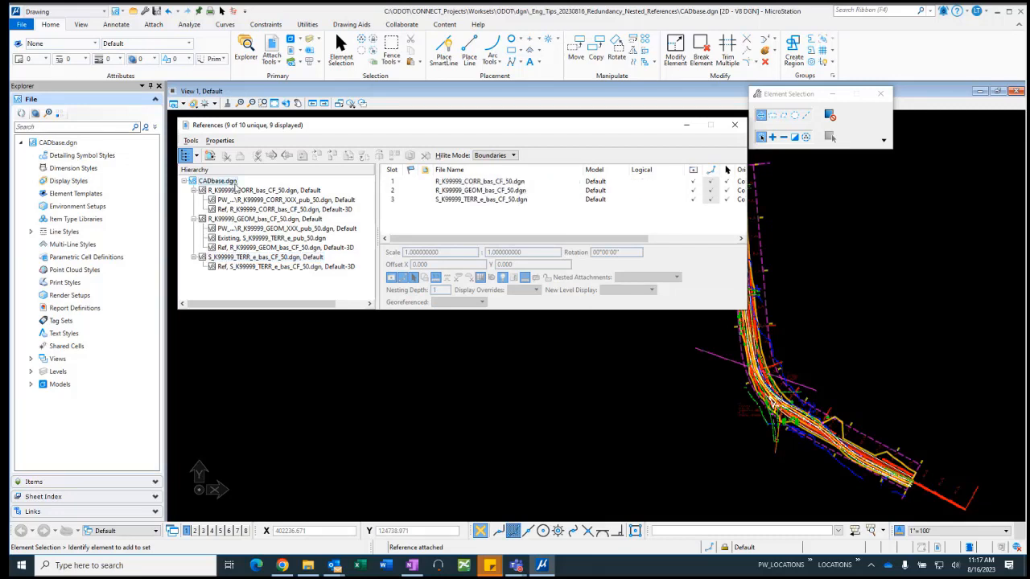
Step: Clip the R_K99999_GEOM_bas_CF_50.dgn reference to a block fence placed around the whole road corridor
click(483, 192)
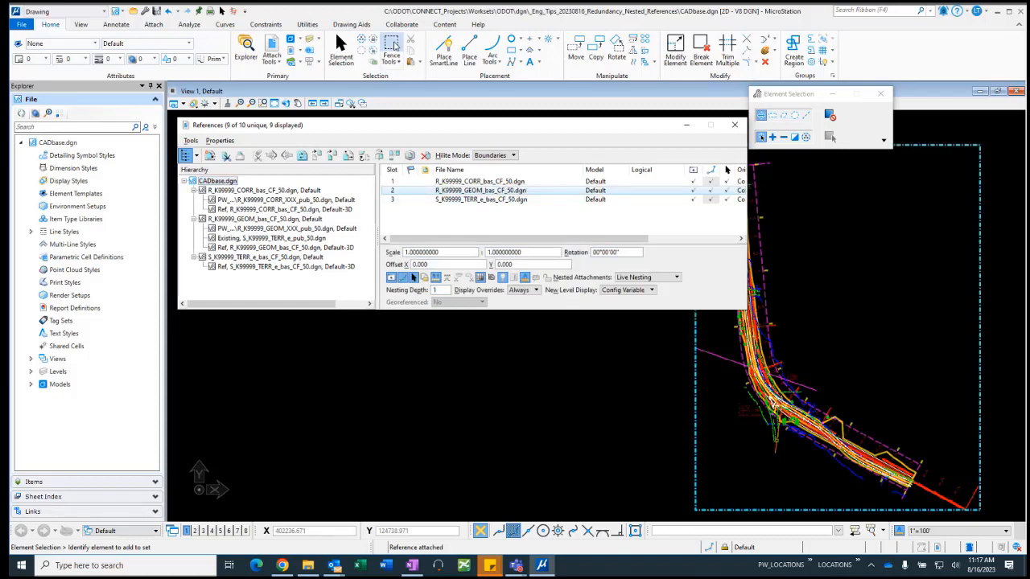
click(392, 44)
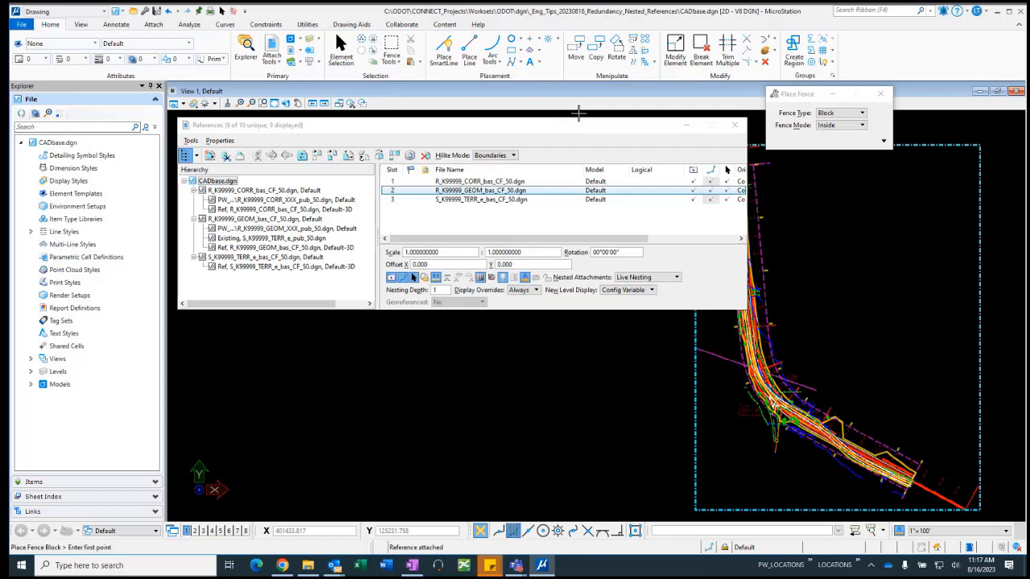
click(578, 113)
click(1010, 516)
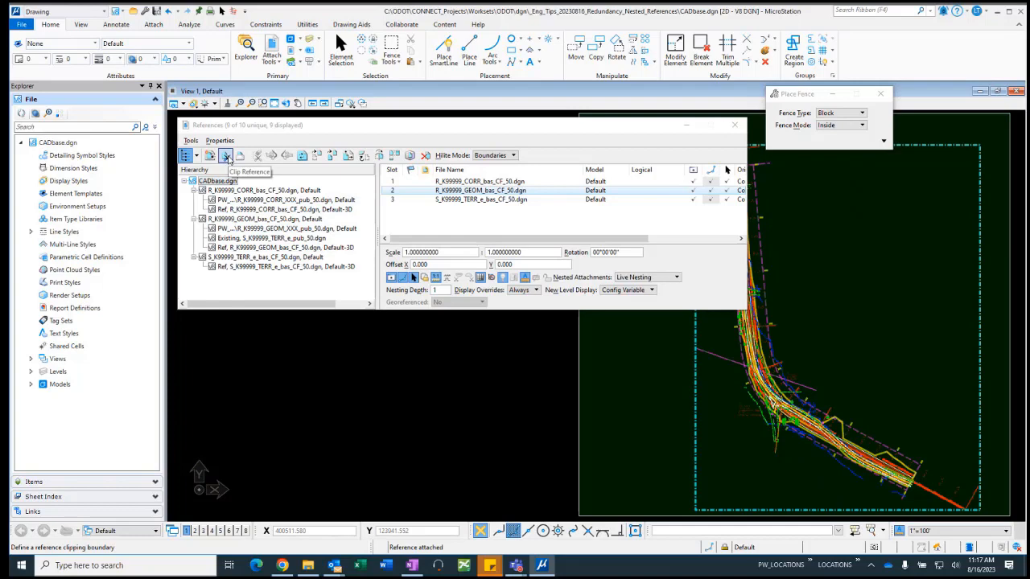
click(227, 155)
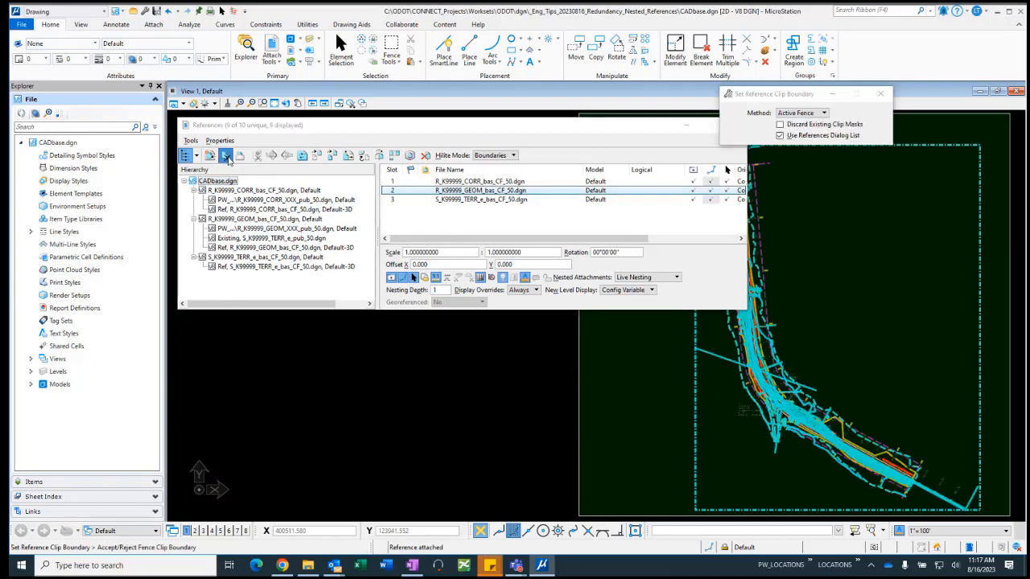
click(521, 372)
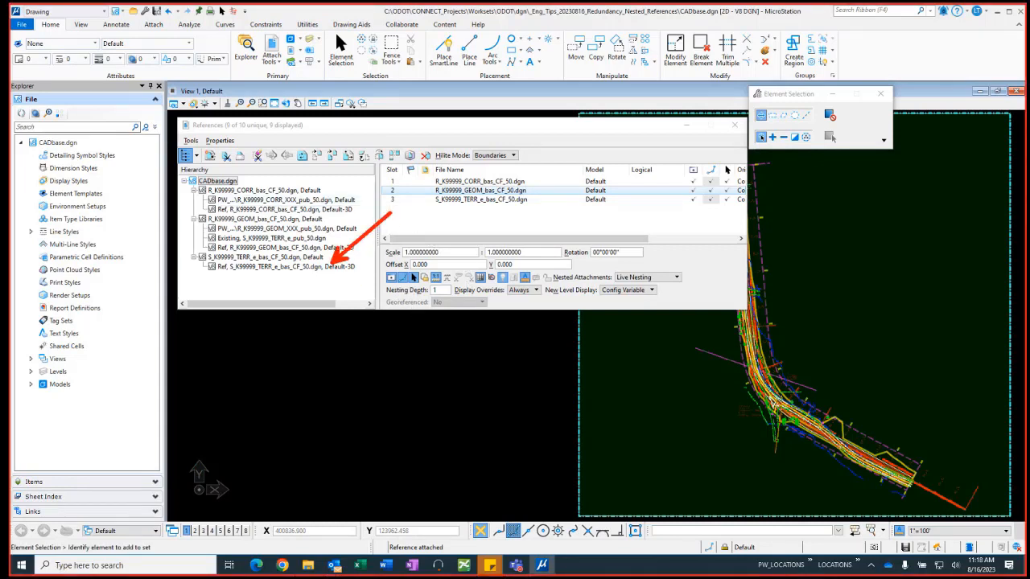
Step: Recheck the nested references of S_K99999_TERR_e_bas_CF_50.dgn and clear the active fence from the view
click(278, 257)
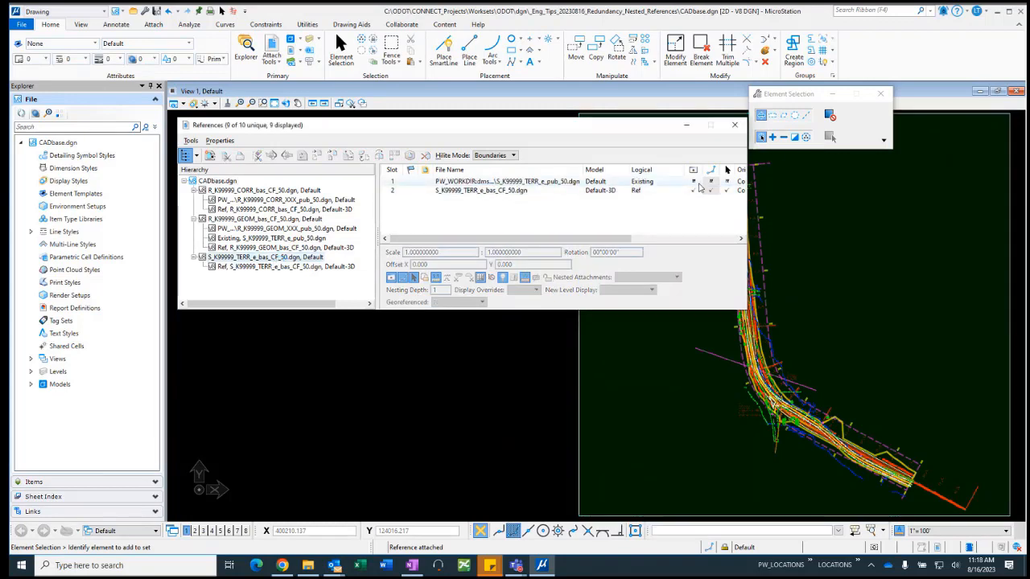
click(391, 45)
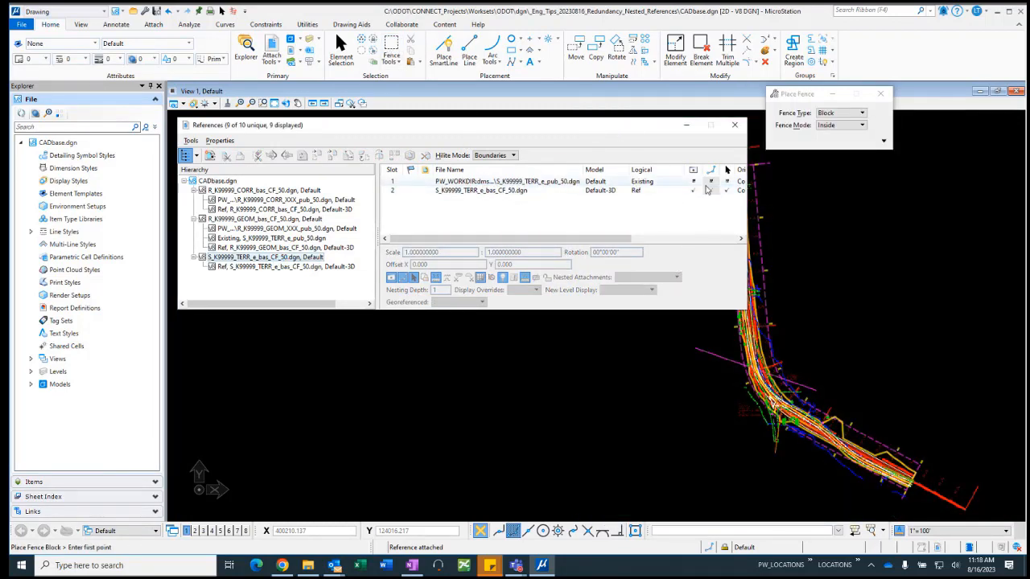
click(671, 191)
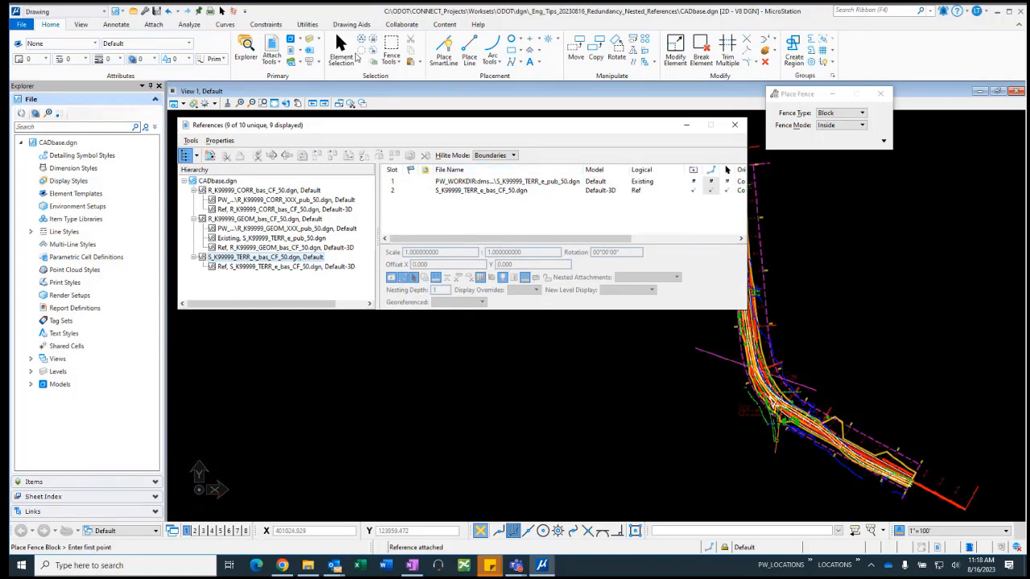
Step: Reopen CADbase.dgn with the newfile key-in so its references reload
click(695, 532)
text(ne)
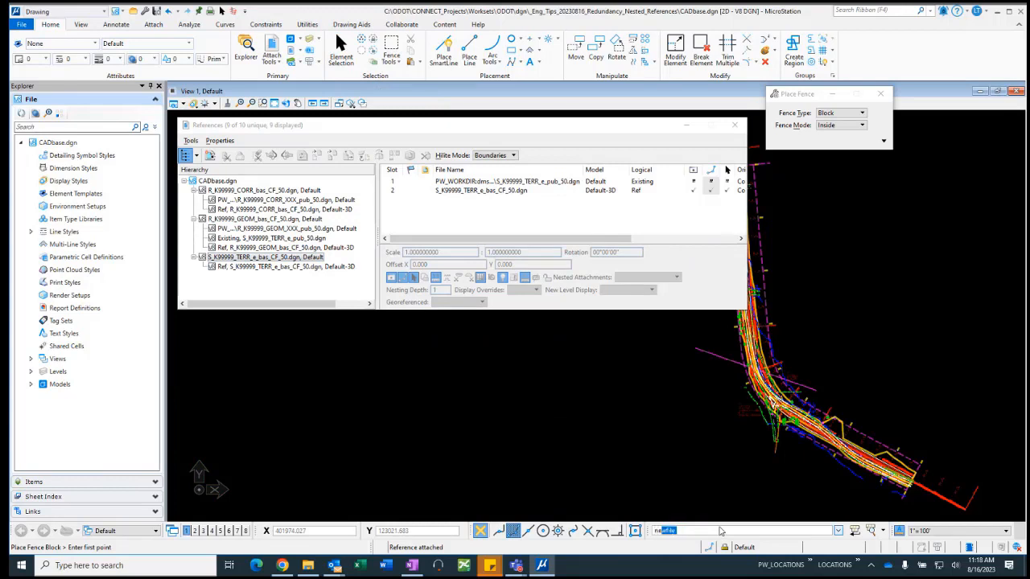
key(Return)
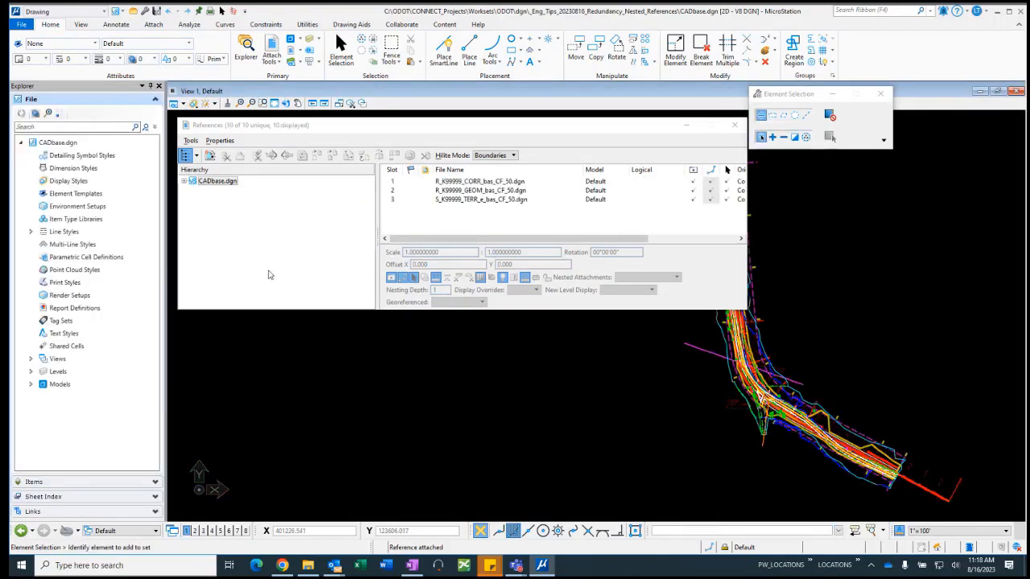
Step: Compare the references nested under R_K99999_GEOM_bas_CF_50.dgn and S_K99999_TERR_e_bas_CF_50.dgn in the CADbase.dgn hierarchy
click(184, 182)
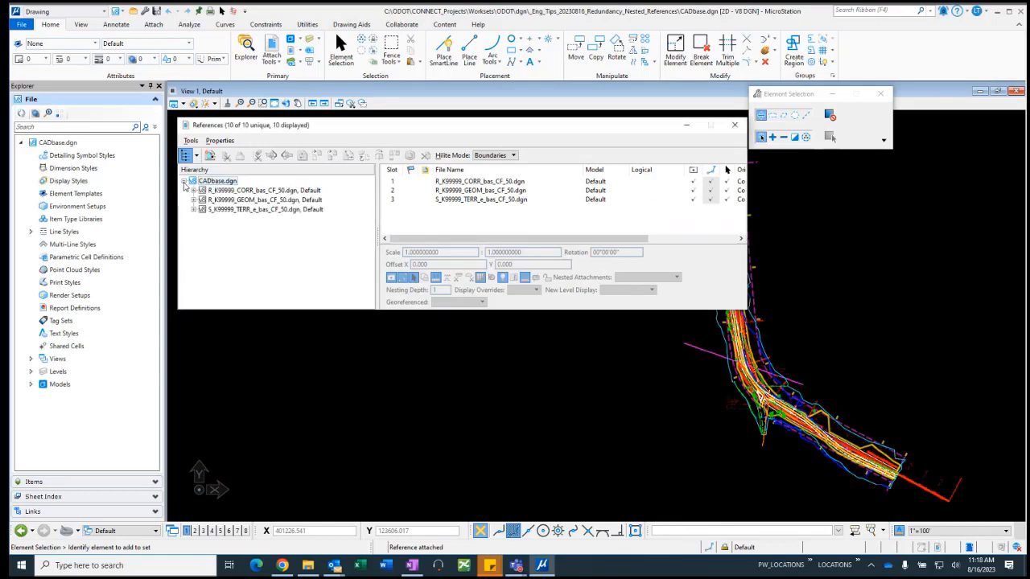
click(257, 200)
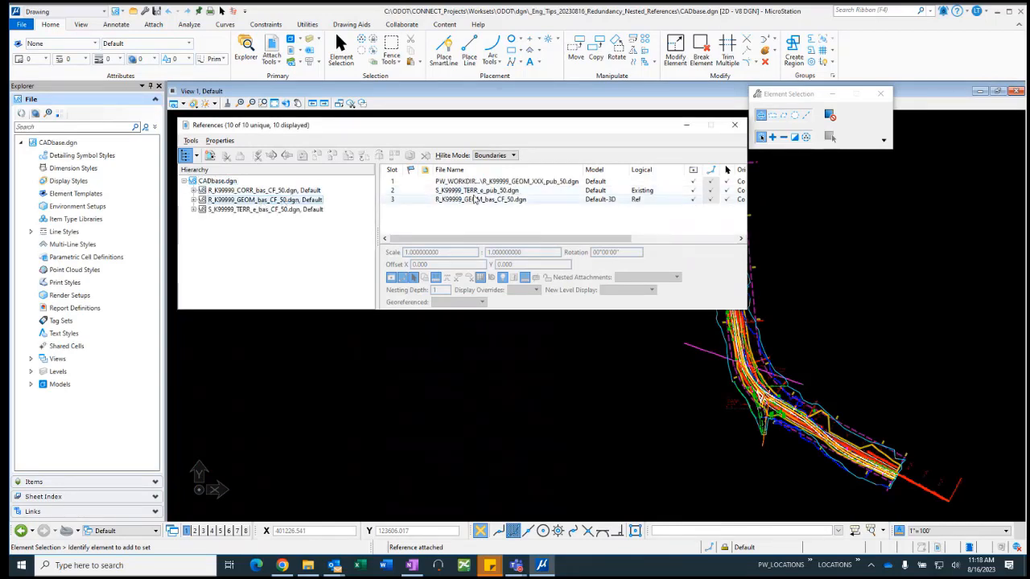
click(270, 210)
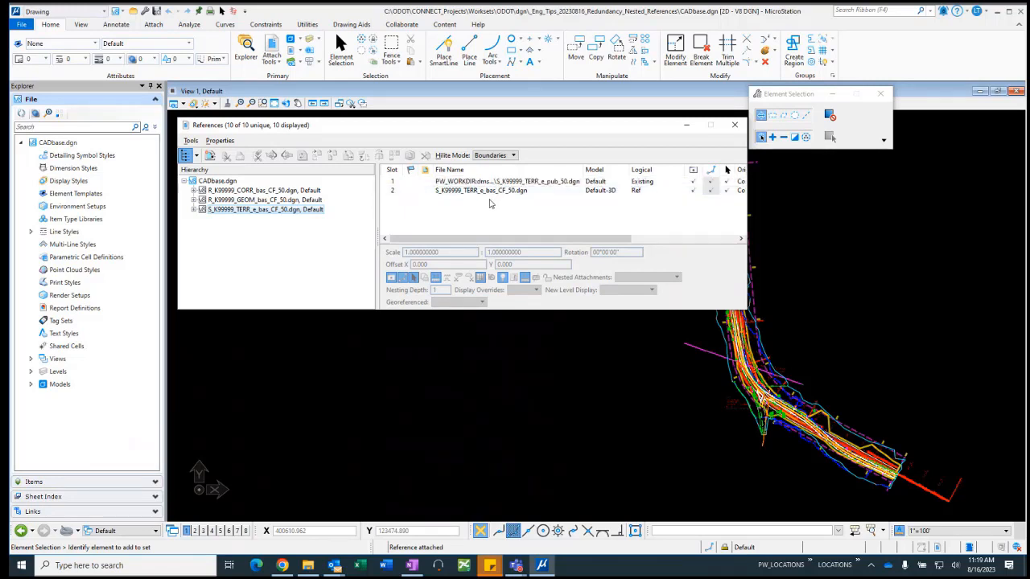
click(241, 201)
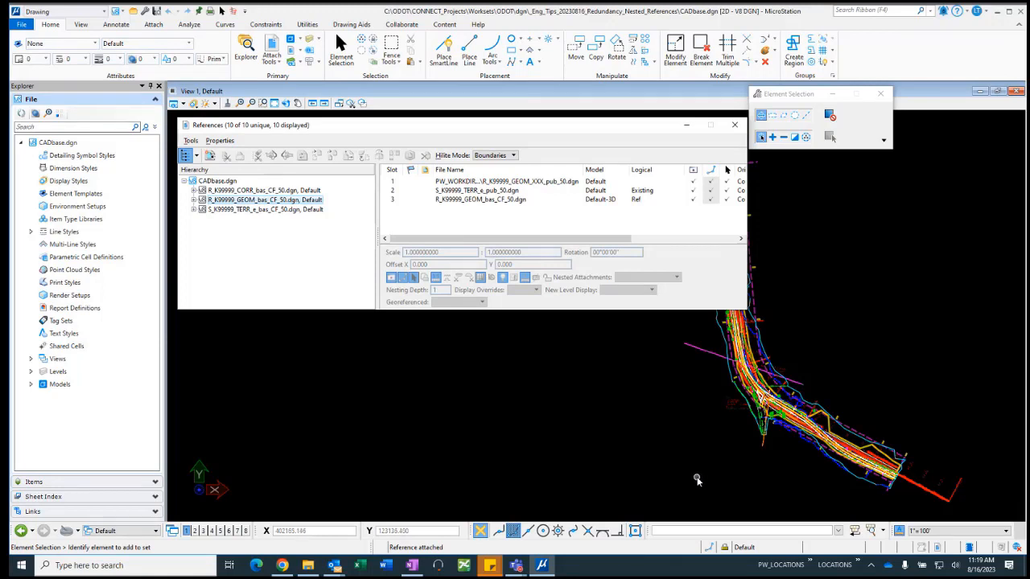
Step: Open R_K99999_GEOM_bas_CF_50.dgn from the _Eng_Tips_20230816_Redundancy_Nested_References folder
click(22, 26)
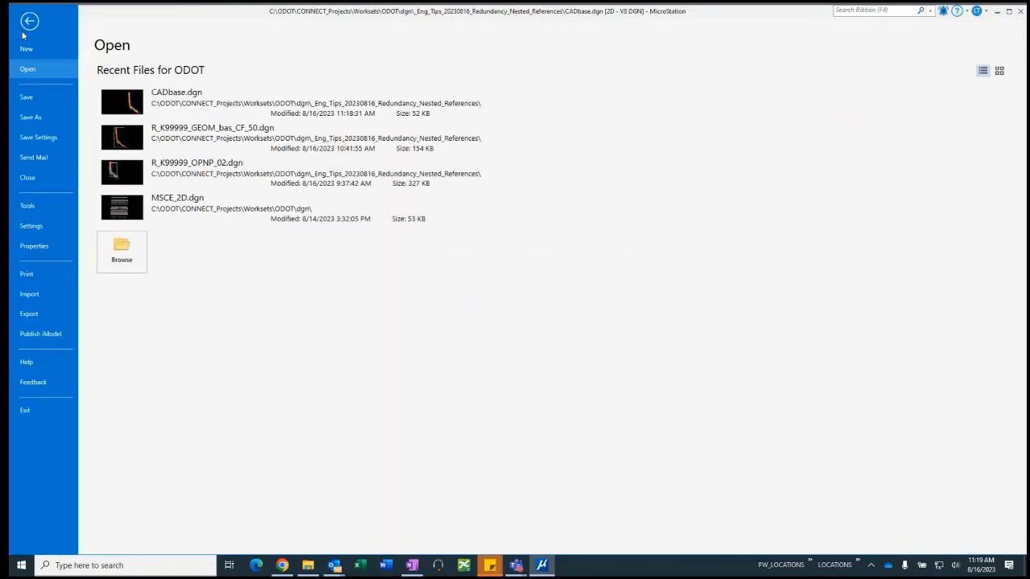
click(117, 256)
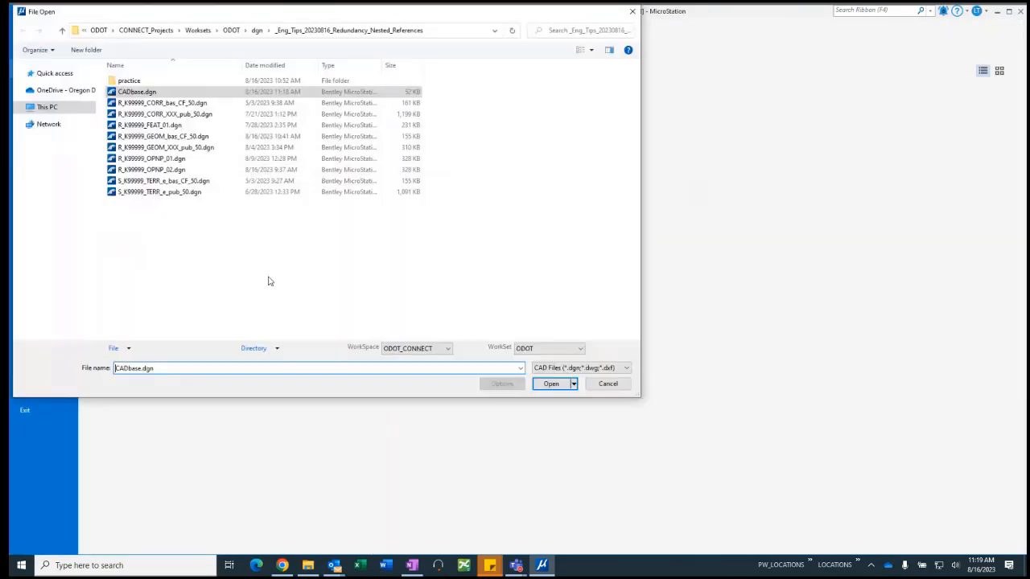
drag(227, 19, 463, 66)
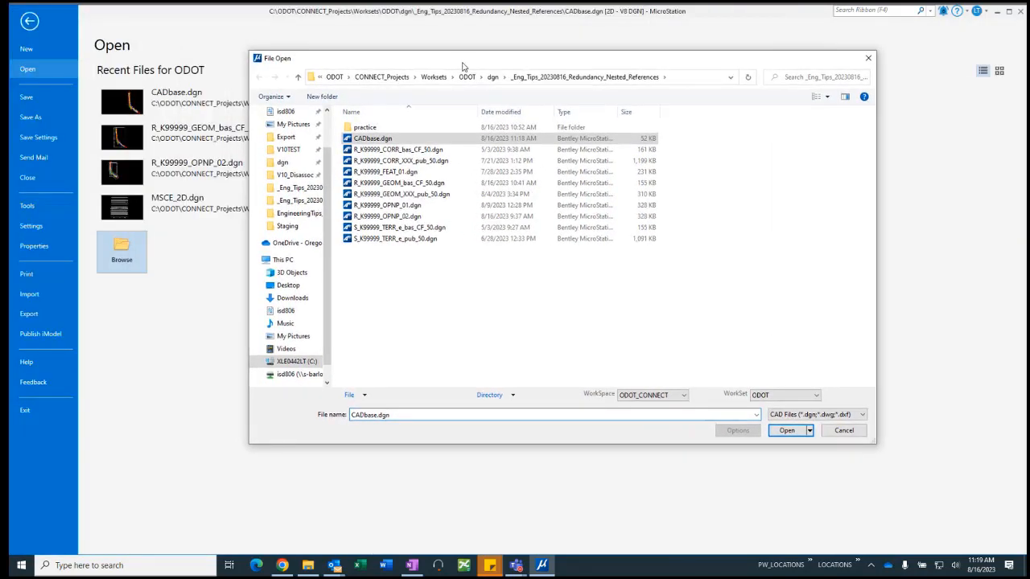
click(413, 185)
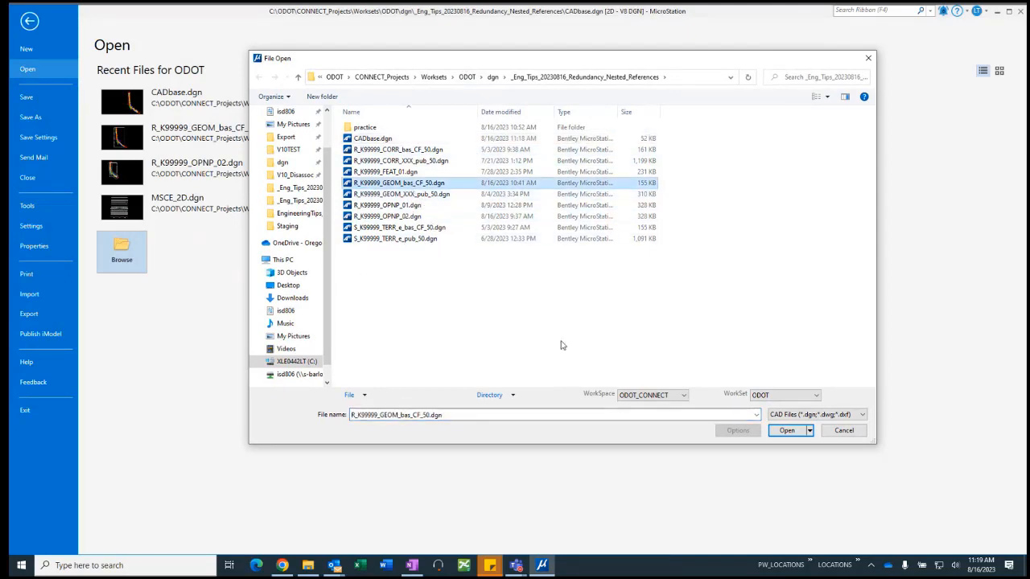
click(793, 431)
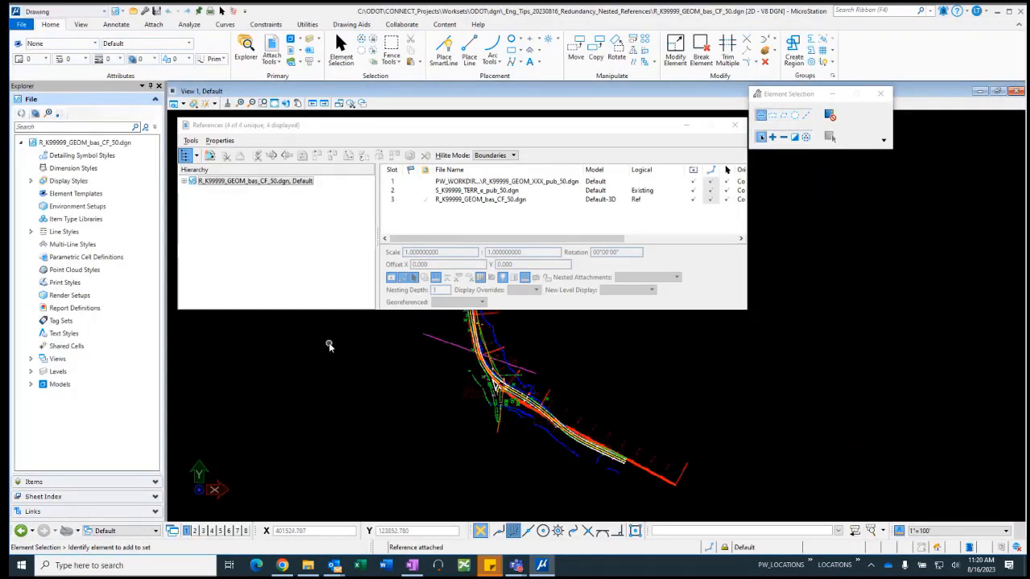
Step: Detach the S_K99999_TERR_e_pub_50.dgn reference from R_K99999_GEOM_bas_CF_50.dgn and return to CADbase.dgn
mouse_move(371, 127)
mouse_down()
mouse_move(406, 130)
mouse_move(389, 129)
mouse_up()
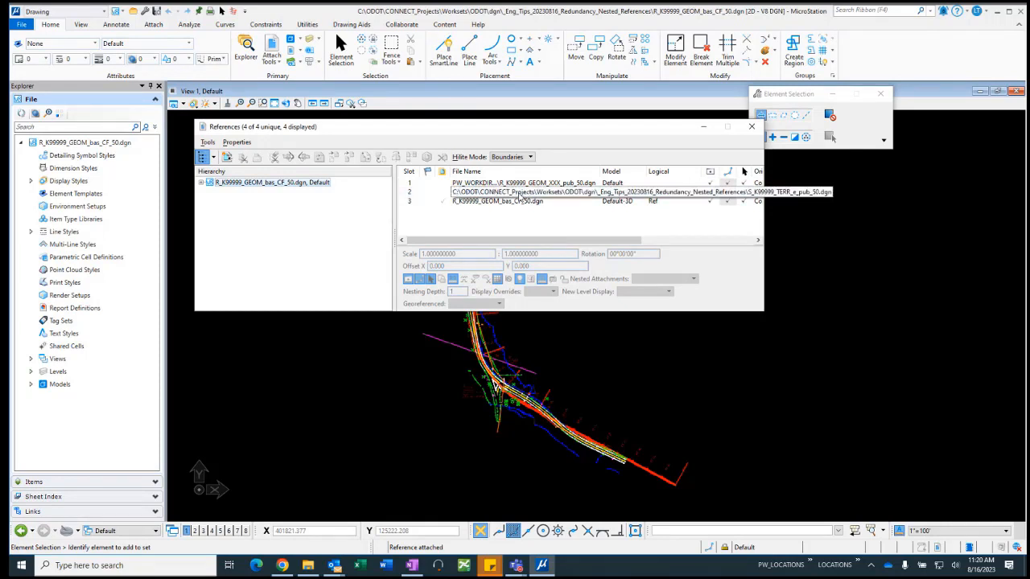
click(520, 197)
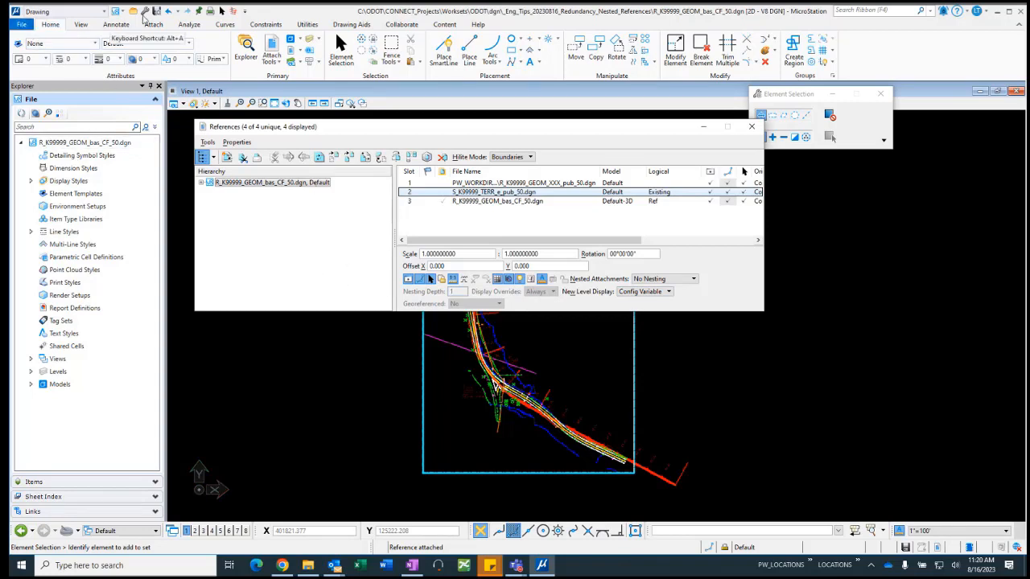
click(22, 25)
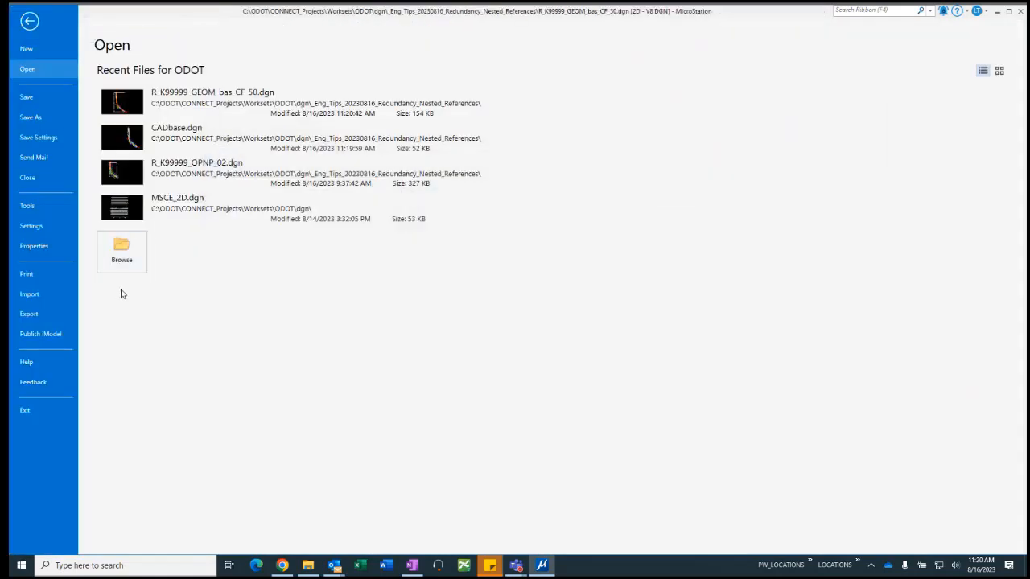
click(132, 143)
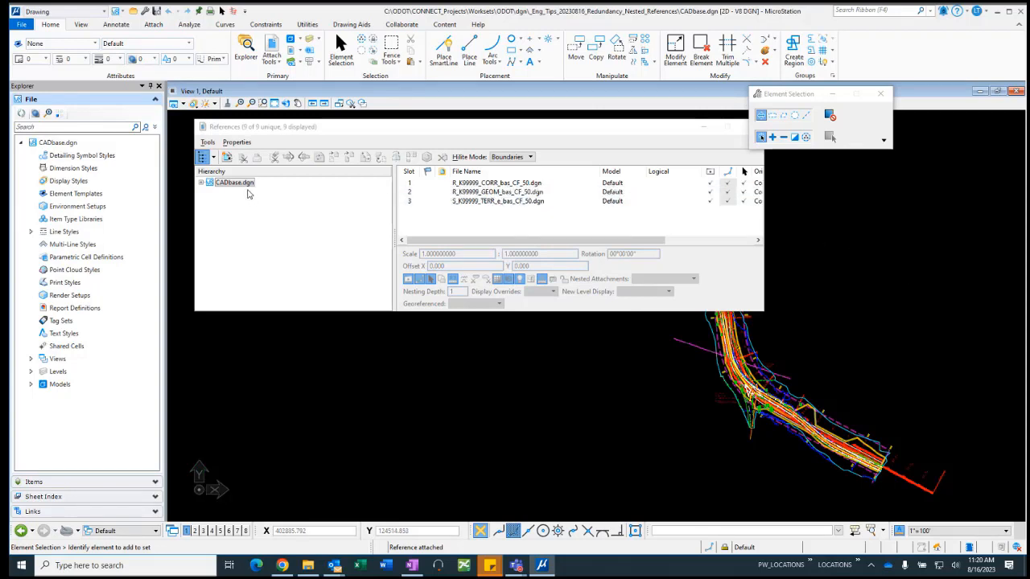
Step: Check which references are nested under R_K99999_GEOM_bas_CF_50.dgn in CADbase.dgn, widening the file name column
click(201, 183)
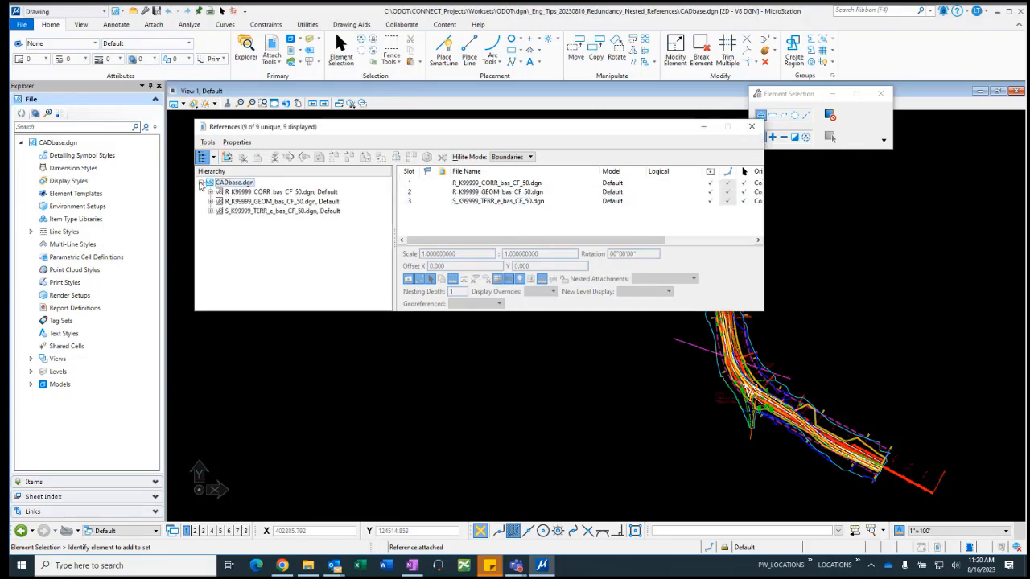
click(262, 203)
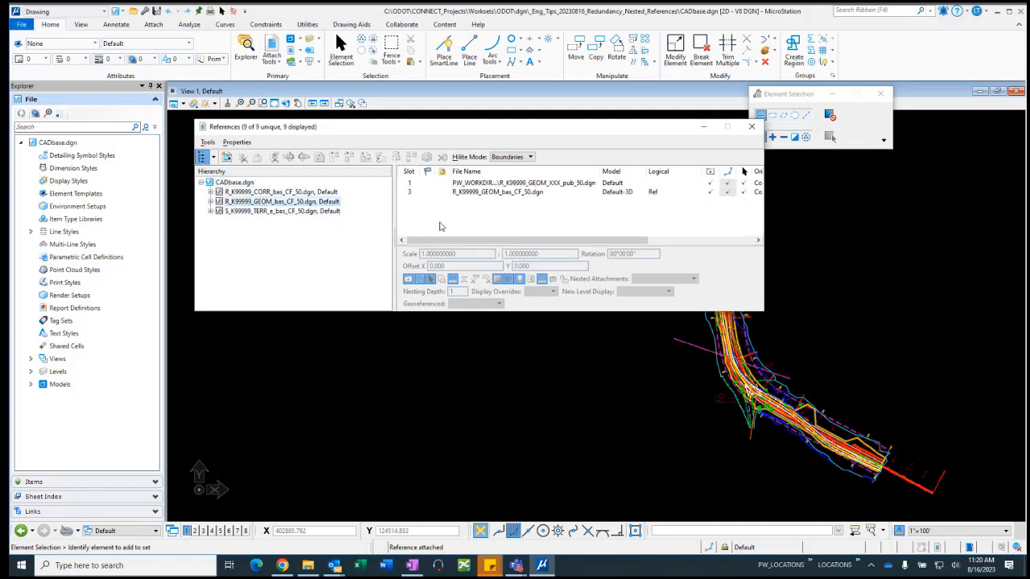
drag(600, 172, 614, 172)
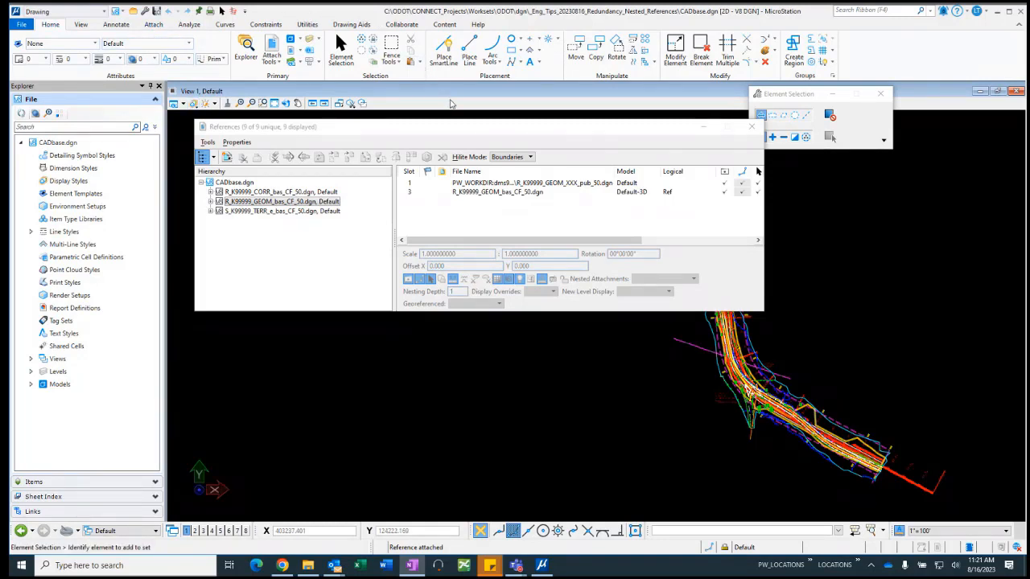
Step: Create a new design file named CADbase_02.dgn in the same folder from the MicroStation_Seed2D.dgn seed
click(24, 25)
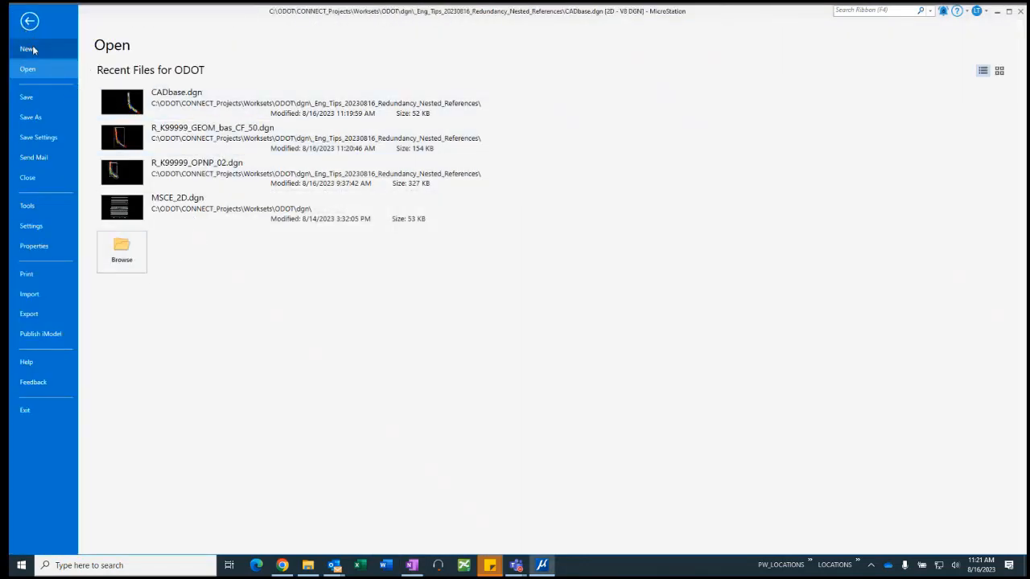
click(30, 48)
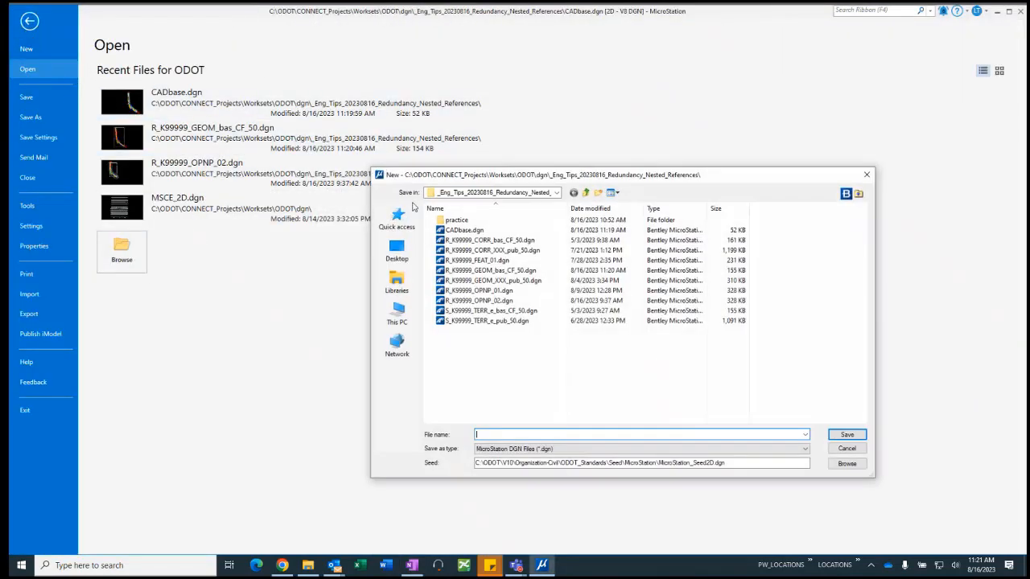
click(455, 232)
click(524, 433)
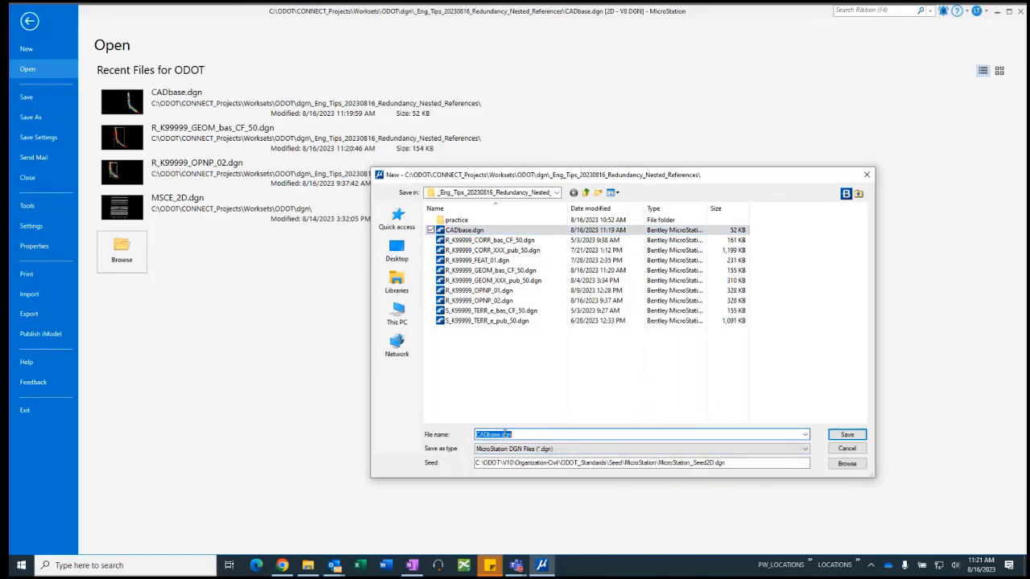
click(500, 434)
text(_02)
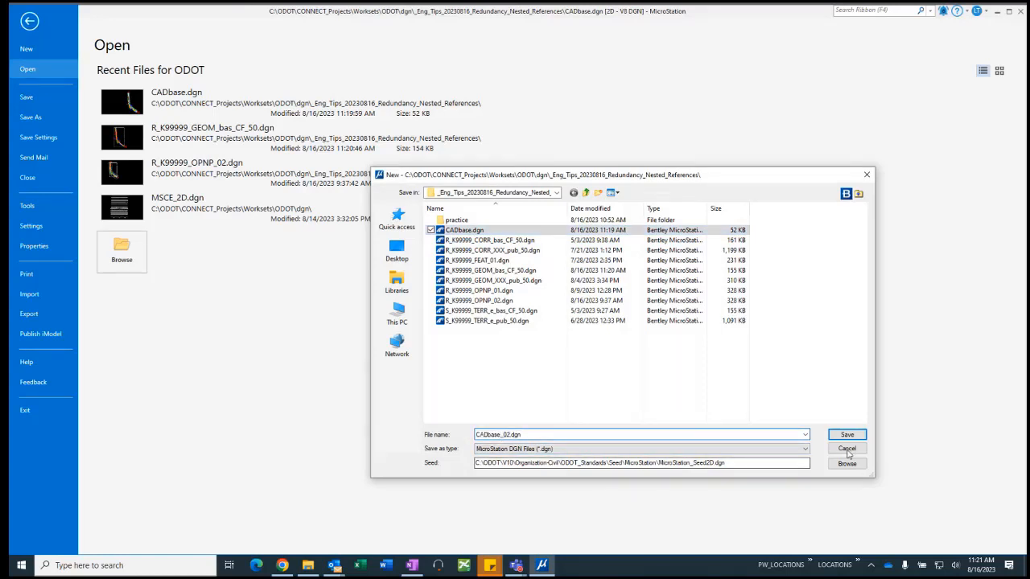
click(848, 435)
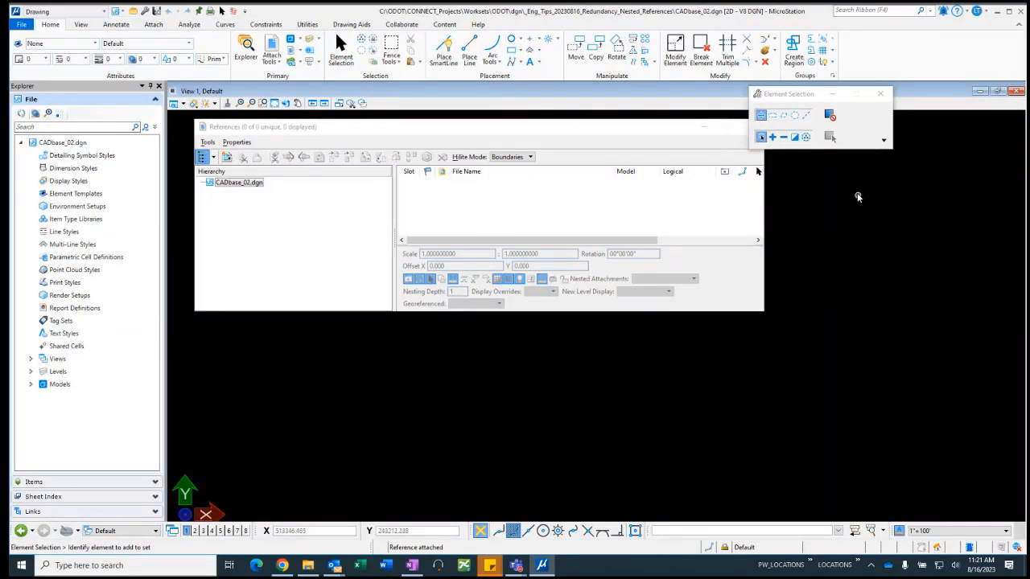
Step: Attach R_K99999_OPNP_01.dgn and R_K99999_OPNP_02.dgn as references to CADbase_02.dgn with Live Nesting at depth 1
click(227, 156)
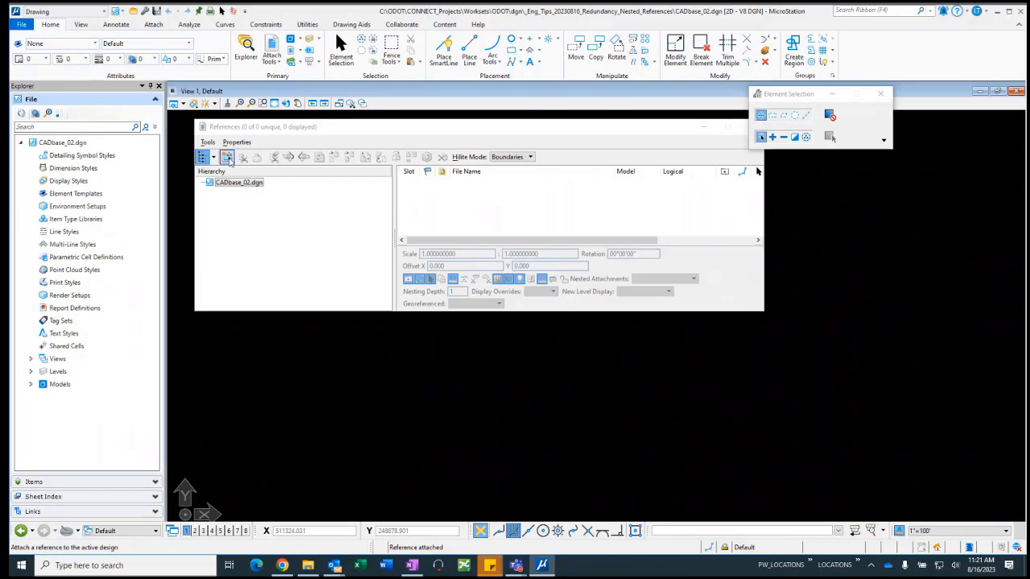
click(483, 301)
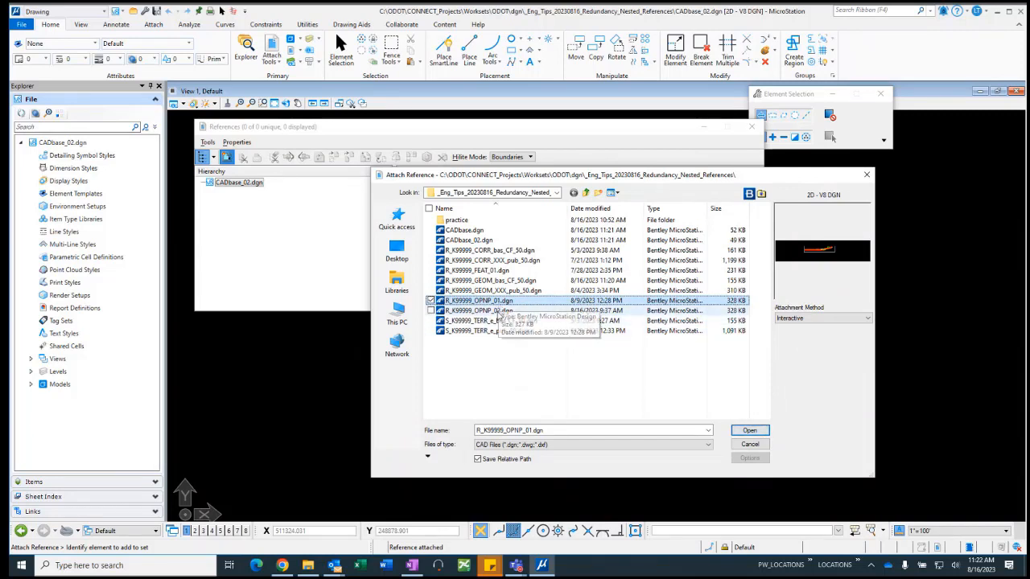
ctrl+click(498, 312)
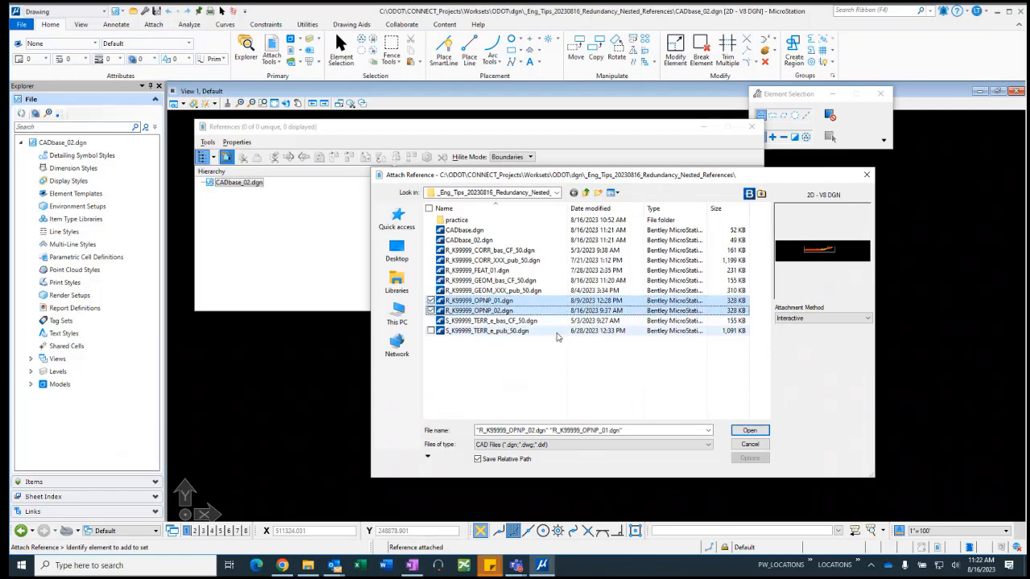
click(745, 433)
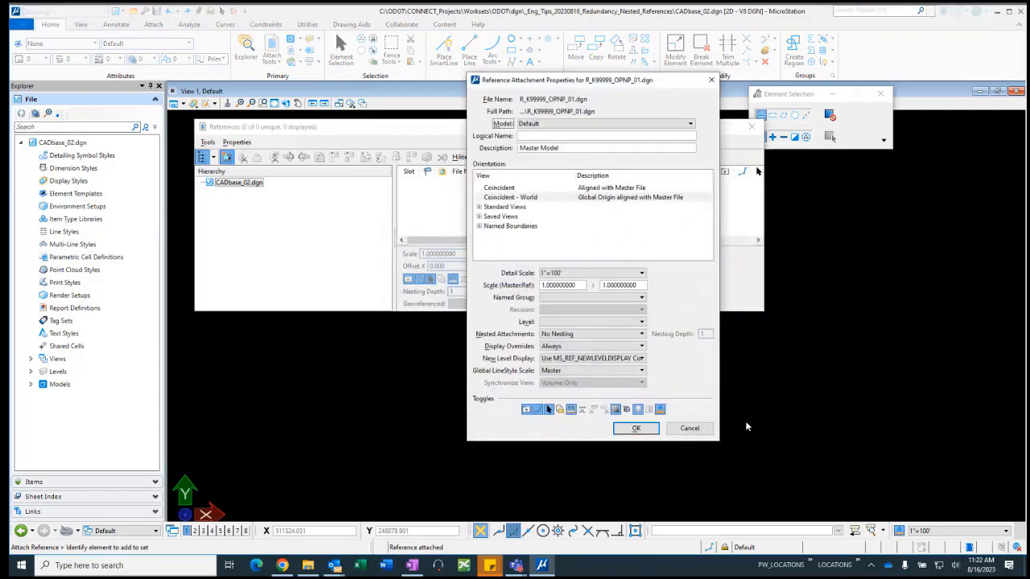
click(634, 337)
click(596, 344)
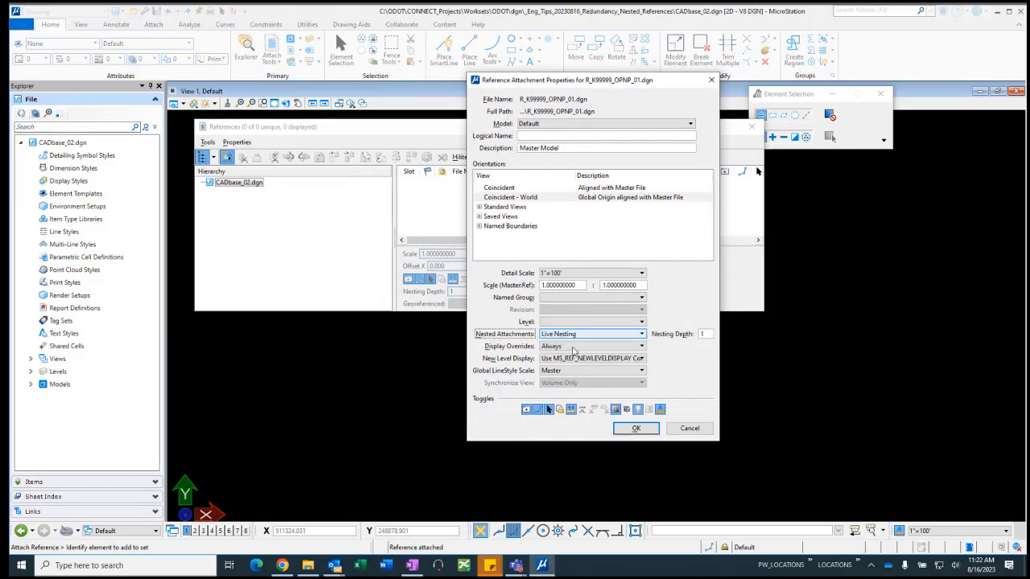
click(635, 428)
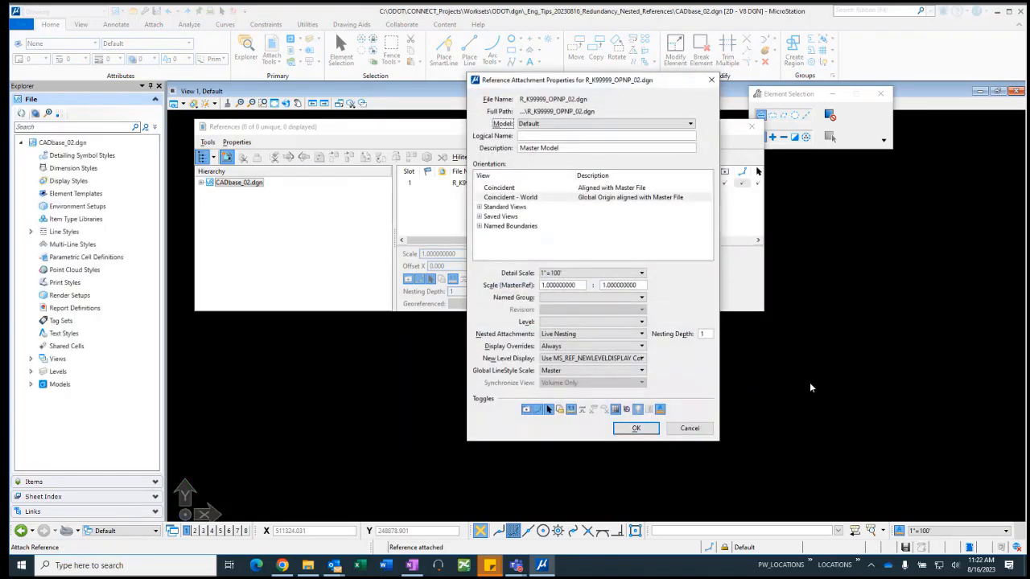
click(644, 431)
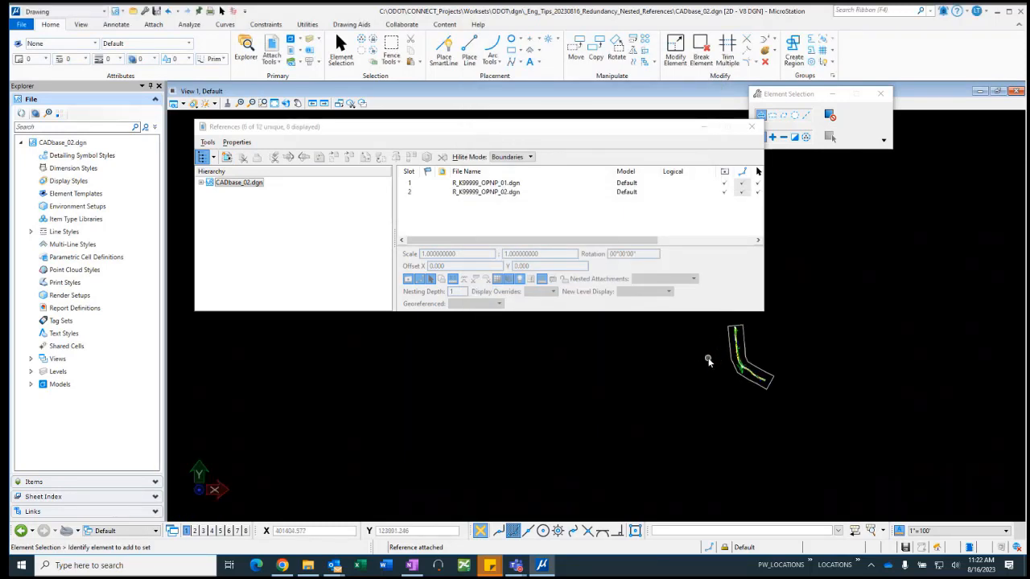
Step: Turn off the display of R_K99999_FEAT_01.dgn nested under R_K99999_OPNP_01.dgn and expand the R_K99999_OPNP_02.dgn branch of the hierarchy
scroll(708, 361, up, 5)
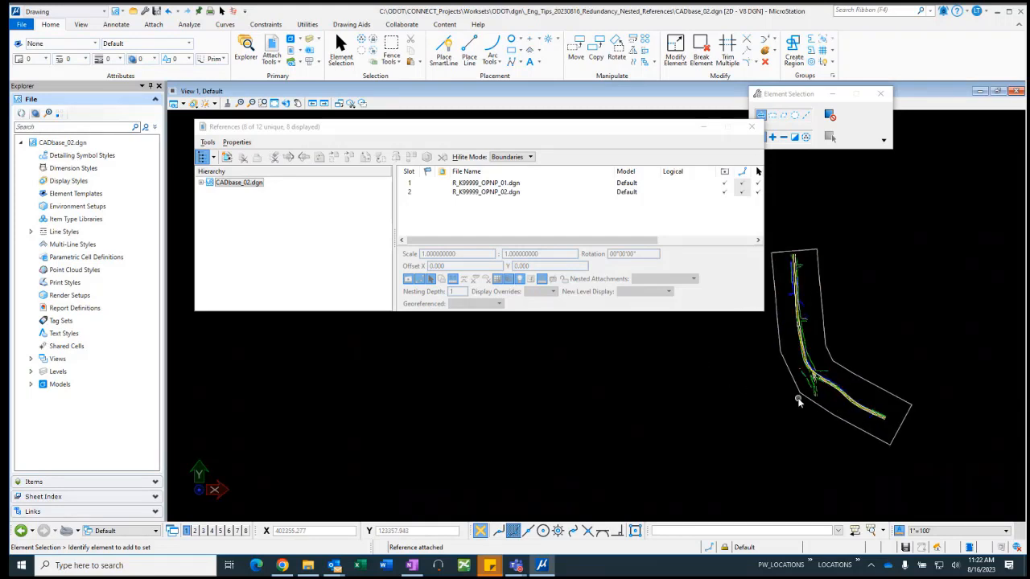
scroll(799, 402, up, 1)
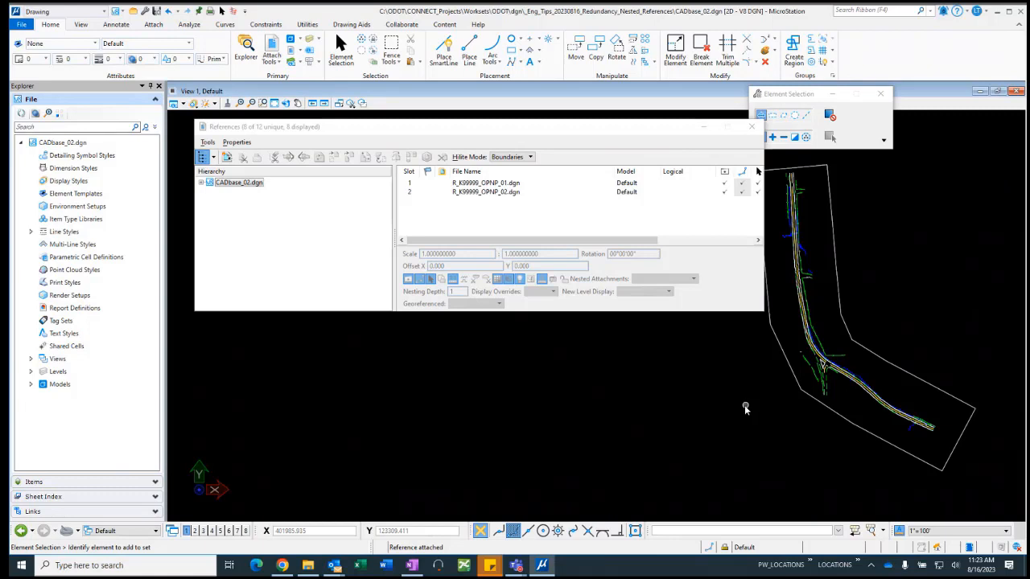
click(201, 187)
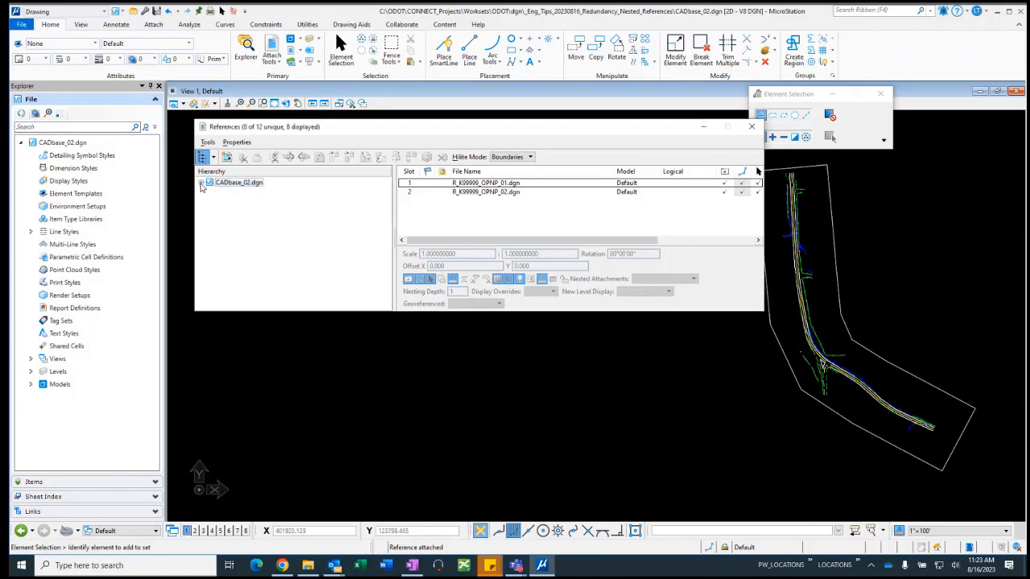
click(201, 183)
click(211, 191)
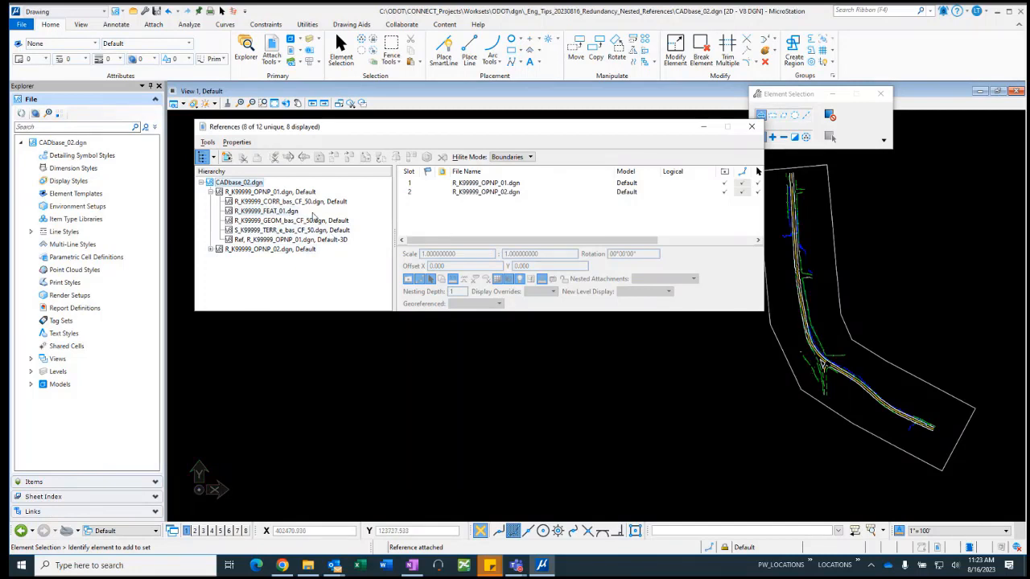
click(278, 193)
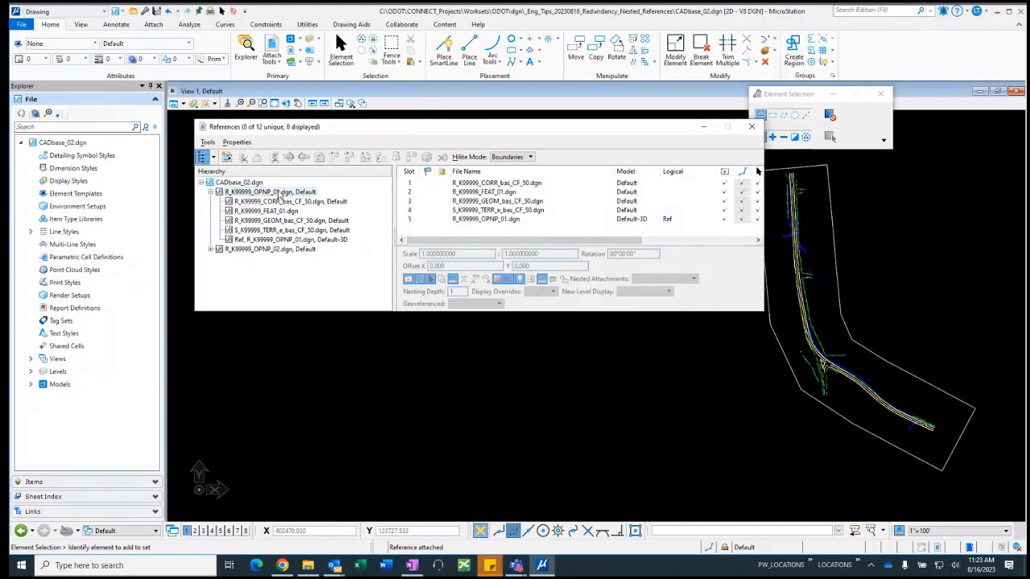
click(725, 192)
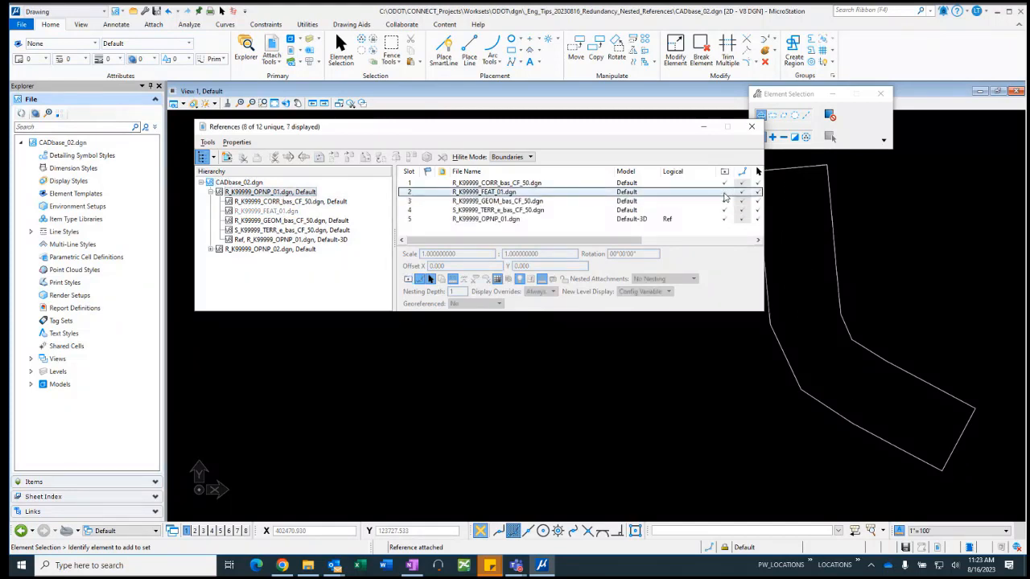
click(210, 249)
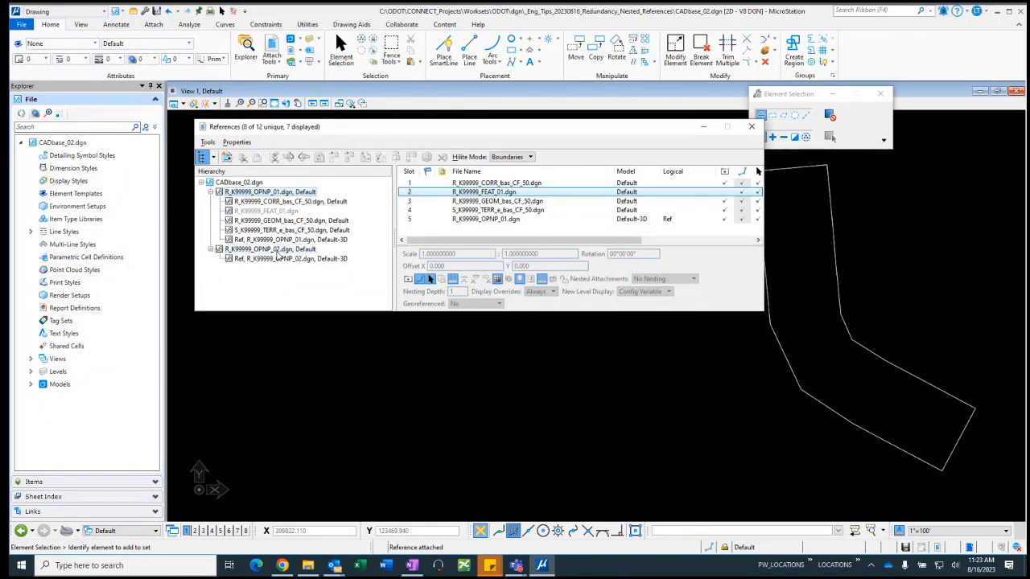
Step: Turn the display of R_K99999_FEAT_01.dgn nested under R_K99999_OPNP_01.dgn back on
click(238, 183)
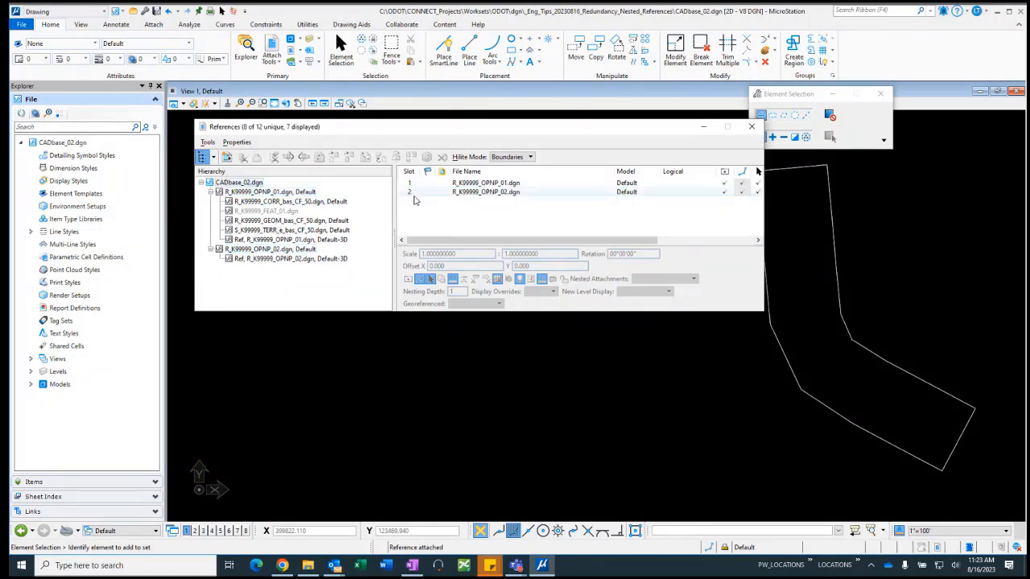
click(256, 249)
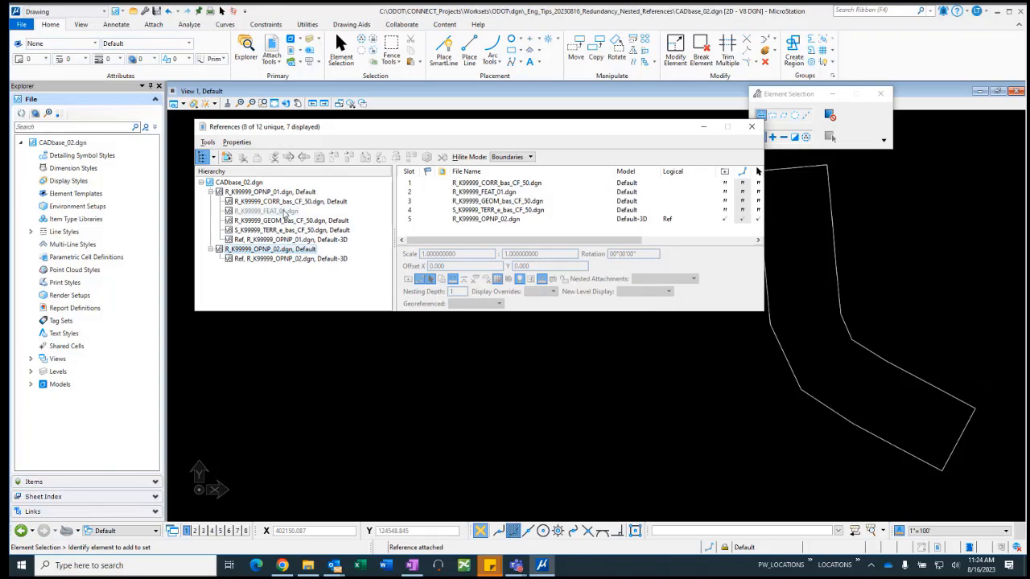
click(278, 192)
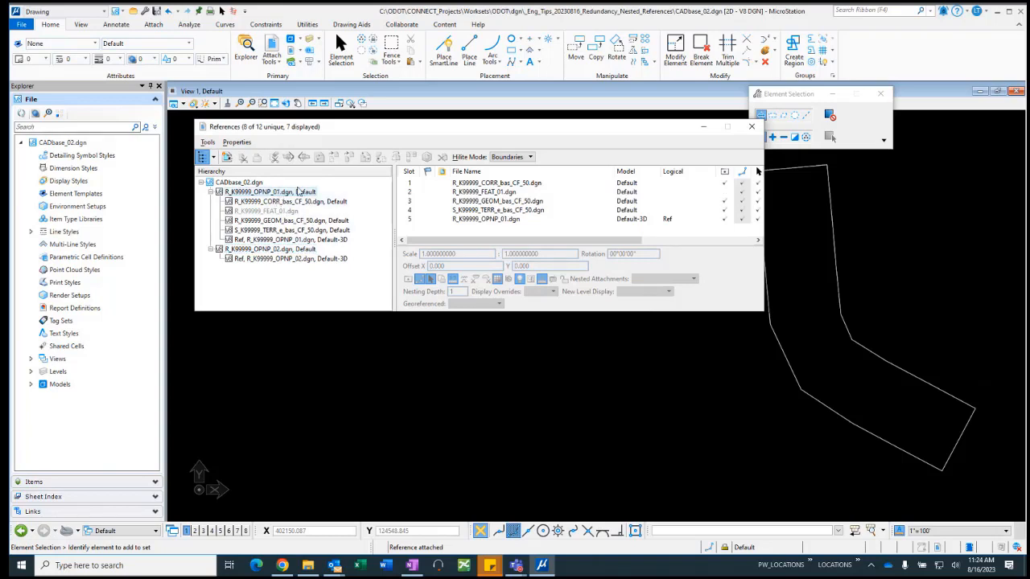
click(724, 192)
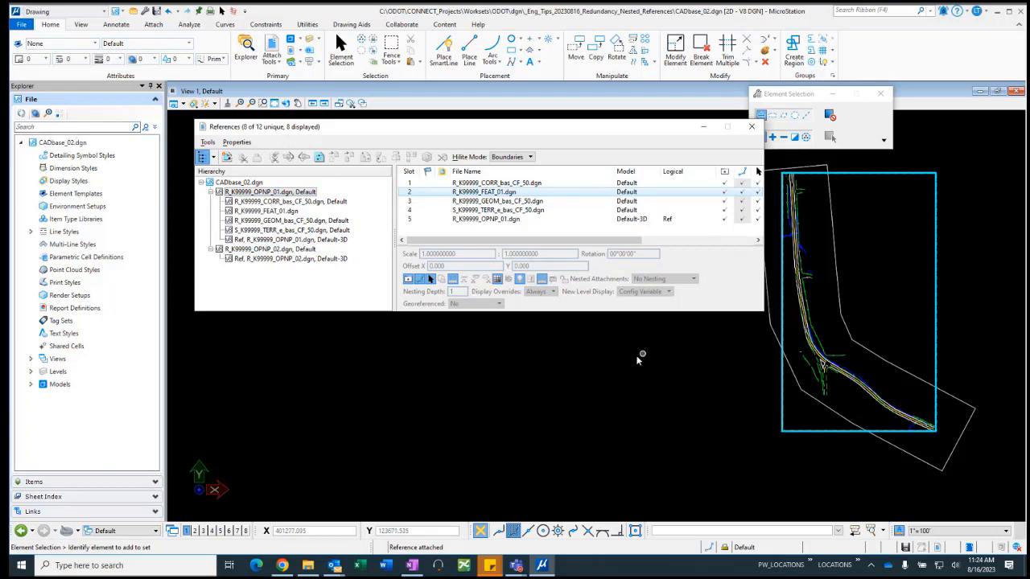
Step: Set the nesting depth of both R_K99999_OPNP_01.dgn and R_K99999_OPNP_02.dgn to 2
click(240, 182)
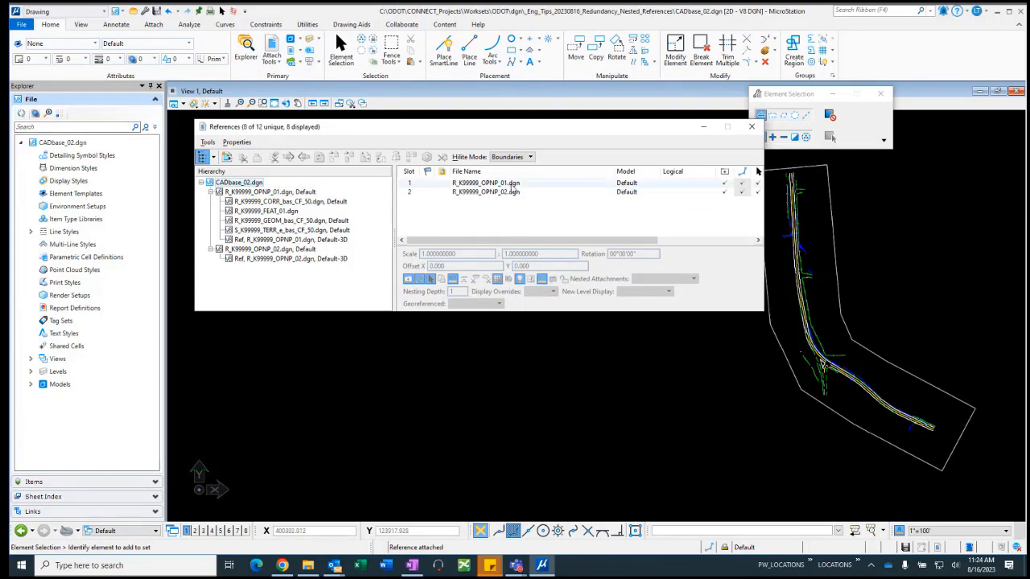
click(509, 185)
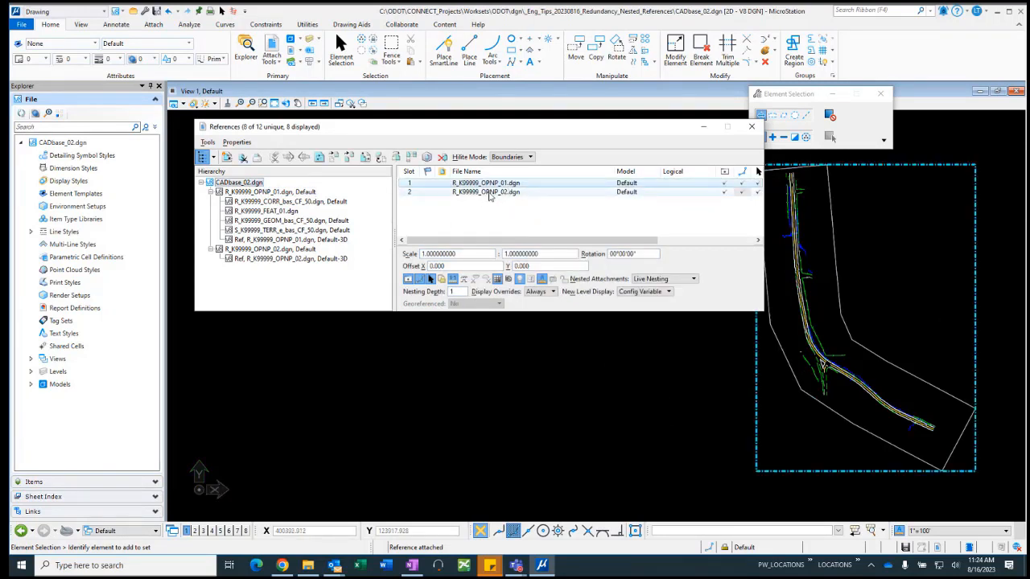
shift+click(489, 193)
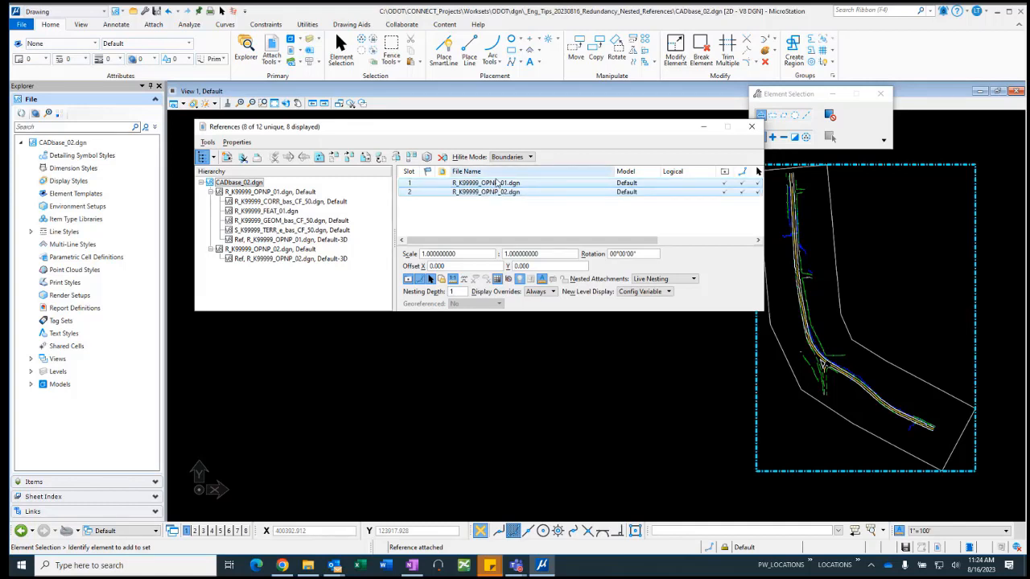
drag(461, 294, 448, 293)
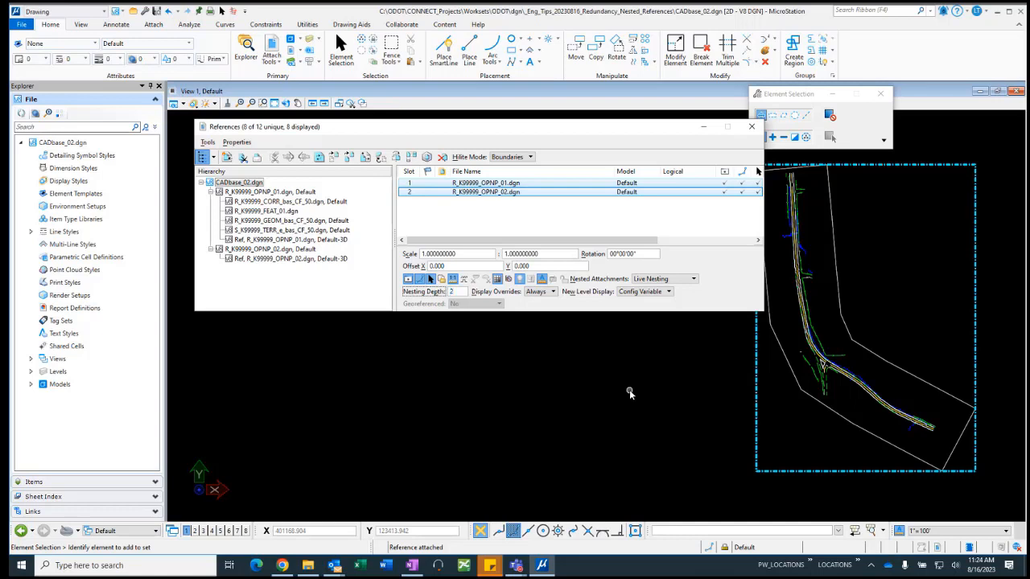
key(Tab)
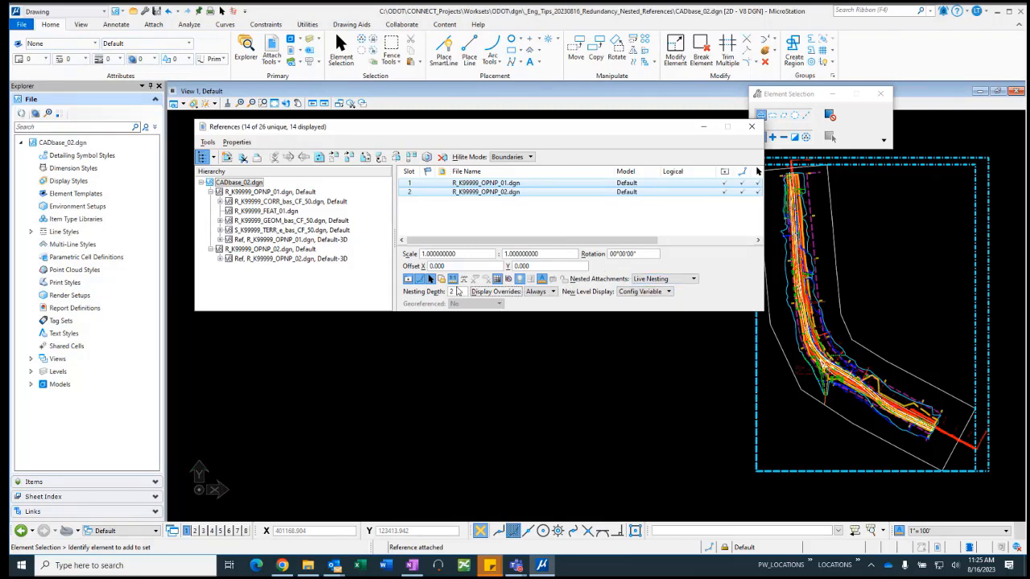
Step: Compare the display status of the references nested under R_K99999_OPNP_01.dgn and R_K99999_OPNP_02.dgn
click(453, 292)
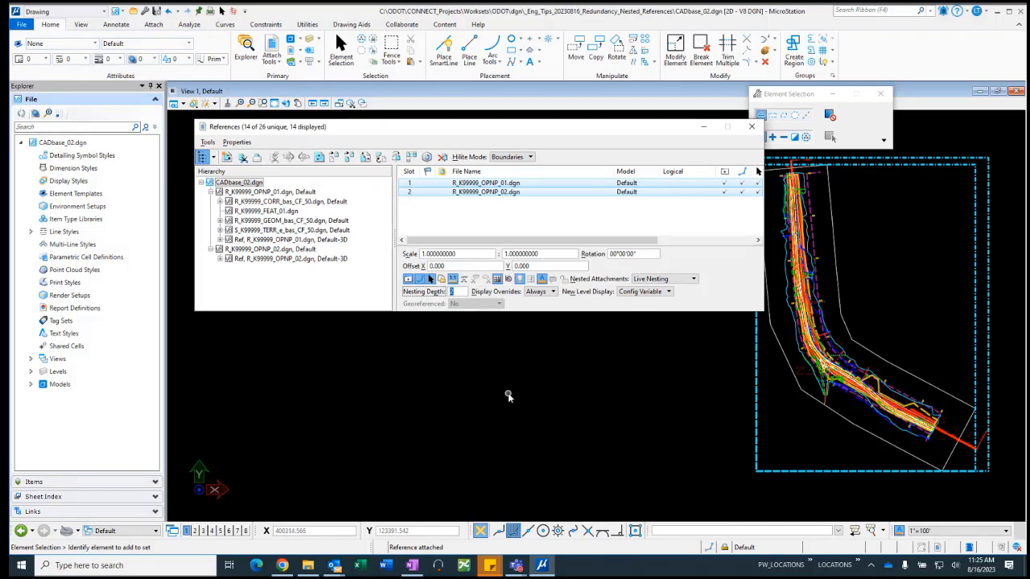
click(499, 223)
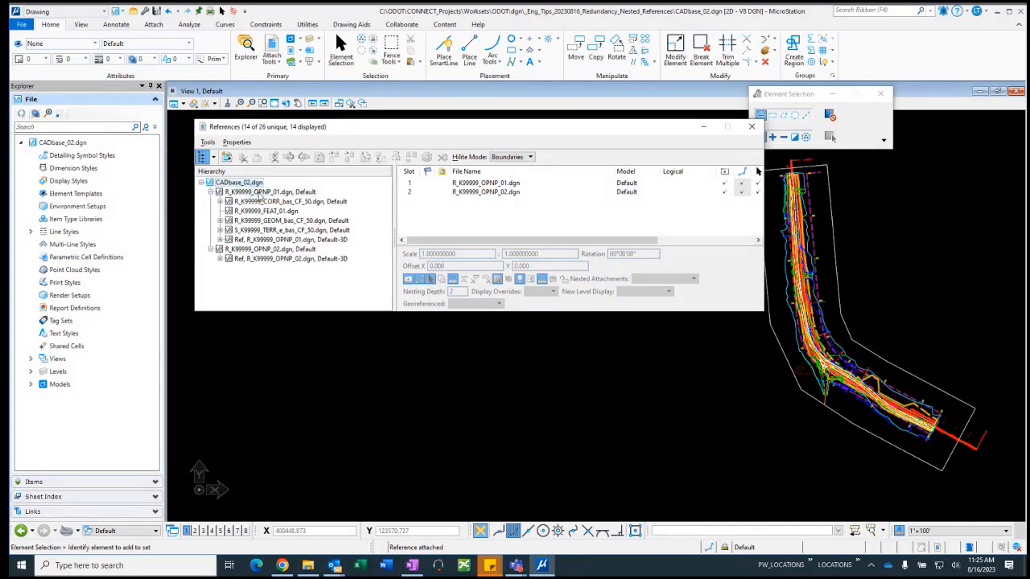
click(259, 192)
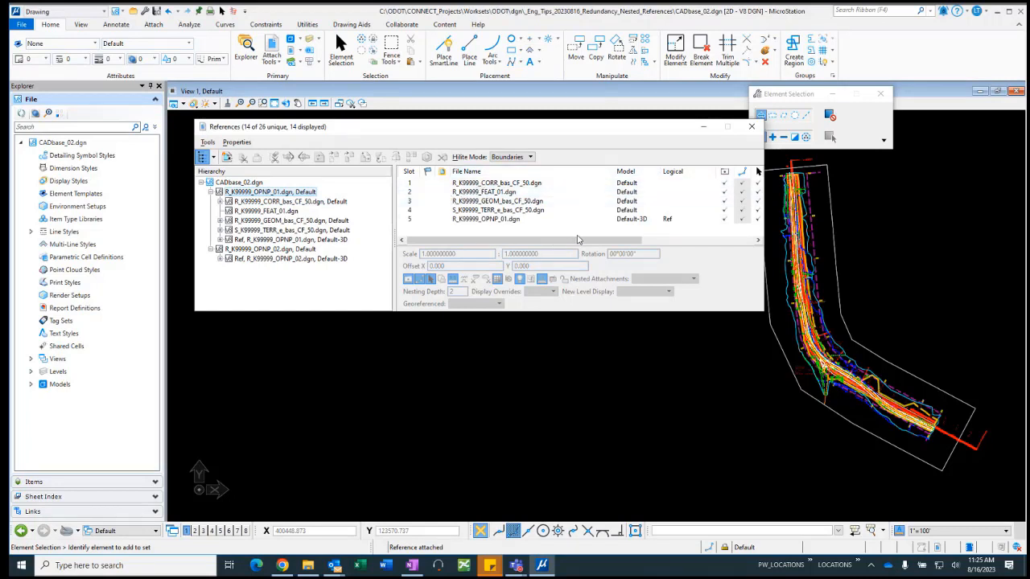
click(266, 249)
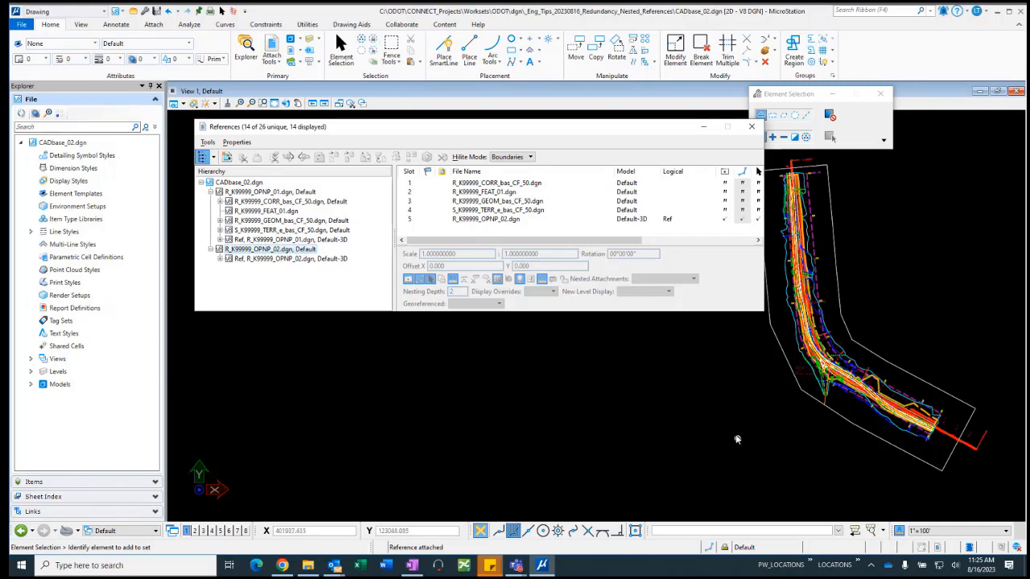
Step: Clip R_K99999_OPNP_01.dgn to a block fence placed around the upper part of the road corridor
click(238, 183)
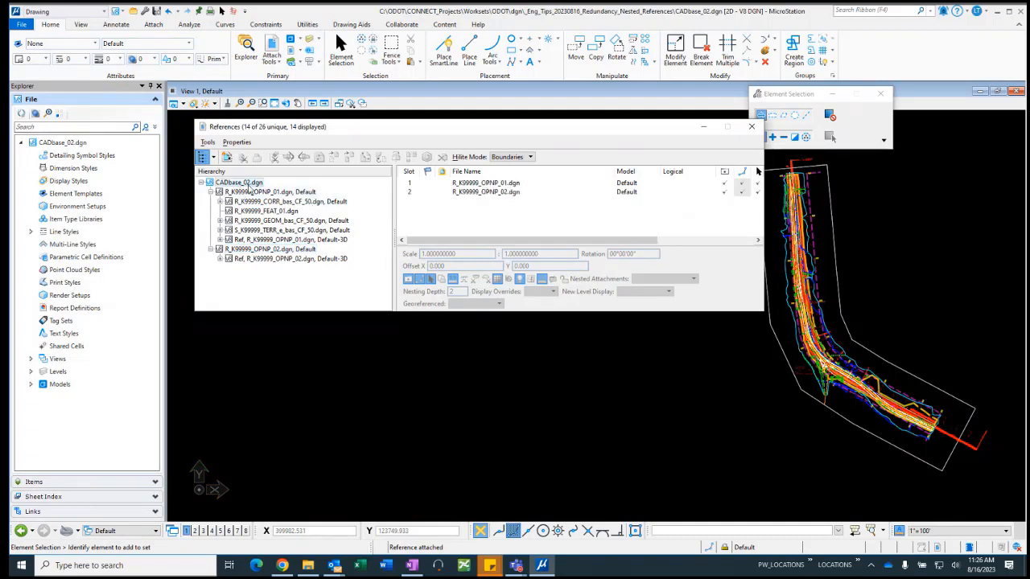
click(501, 185)
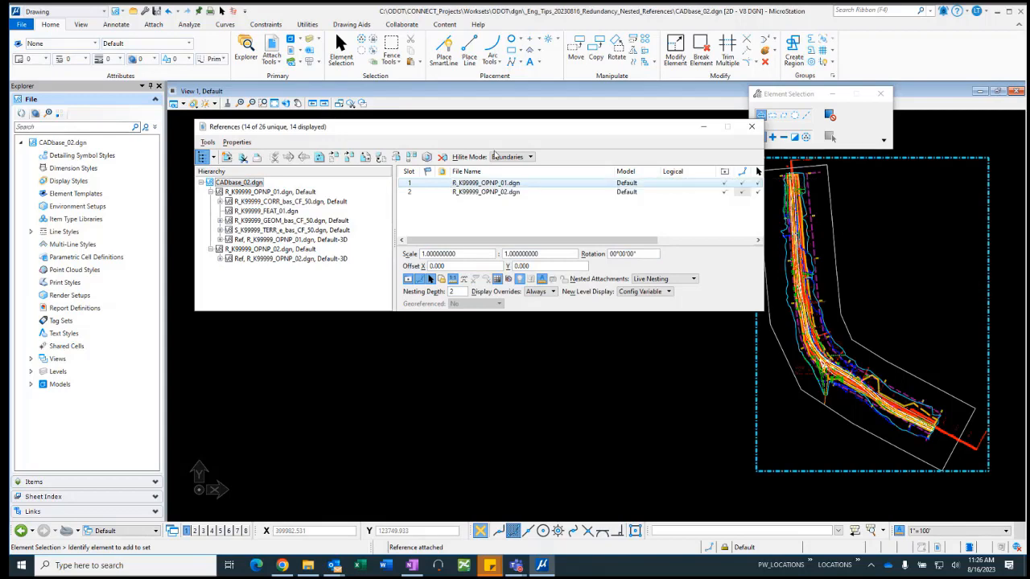
click(394, 48)
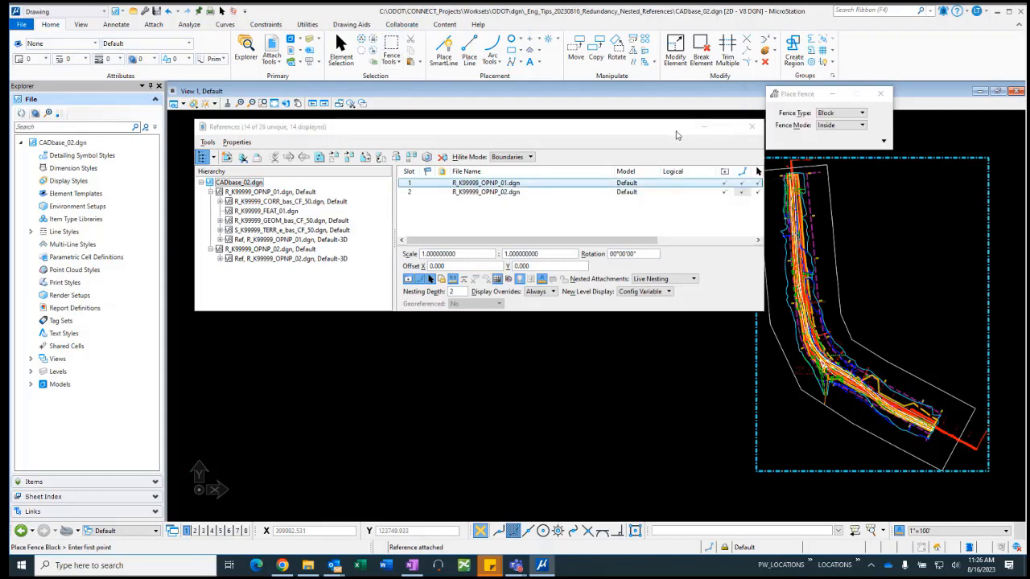
drag(678, 128, 624, 118)
click(748, 161)
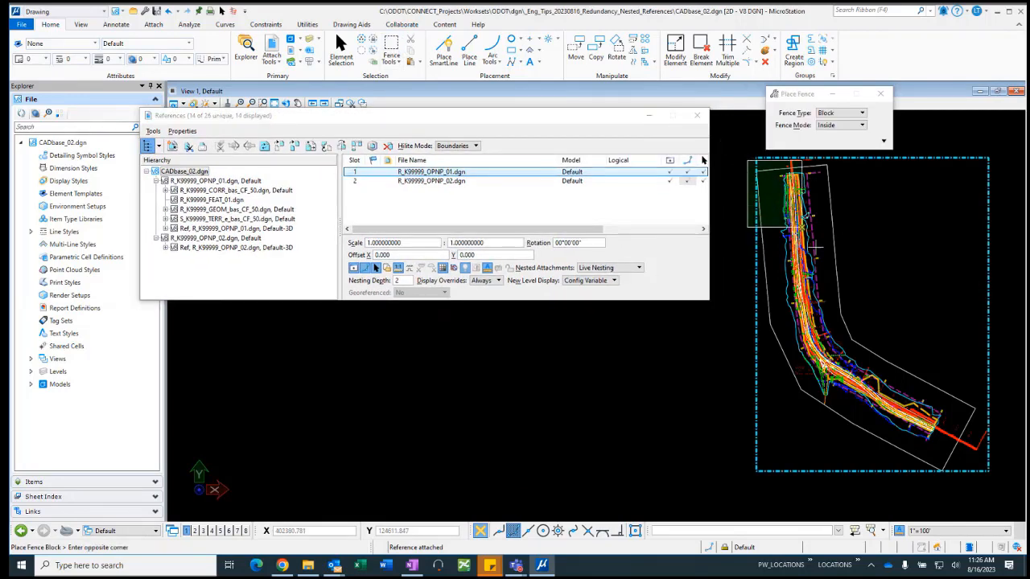
click(868, 310)
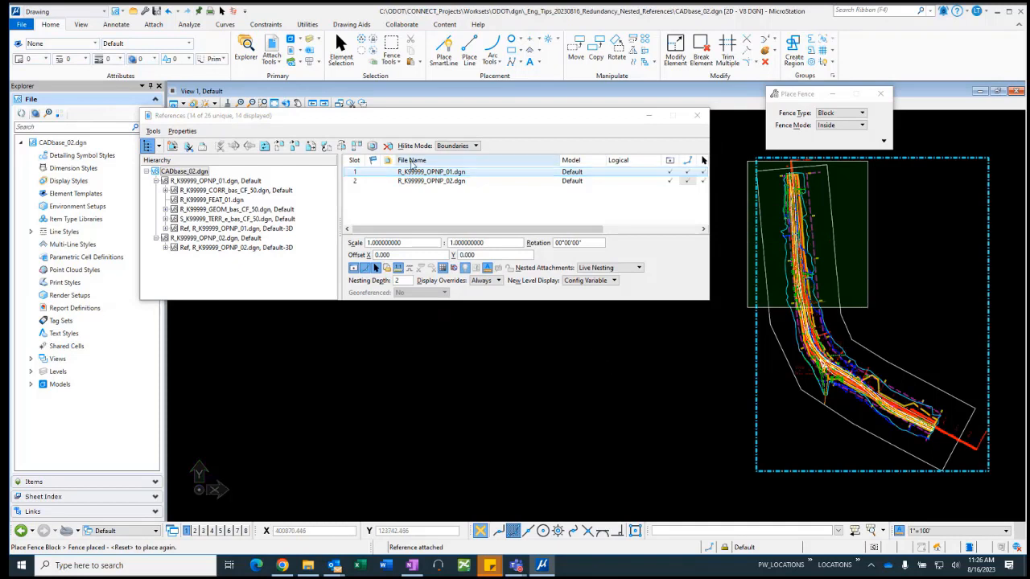
click(189, 147)
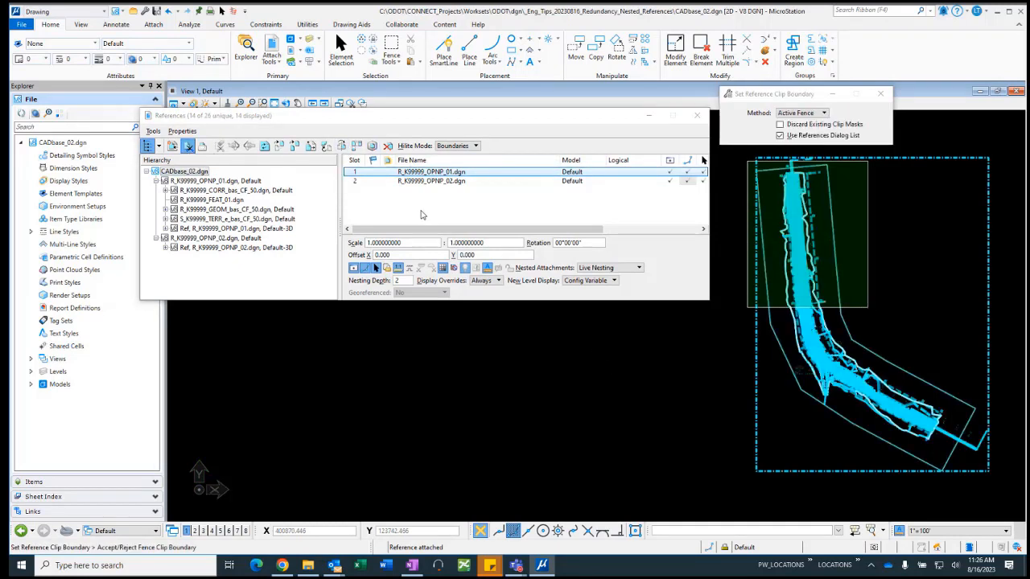
click(631, 408)
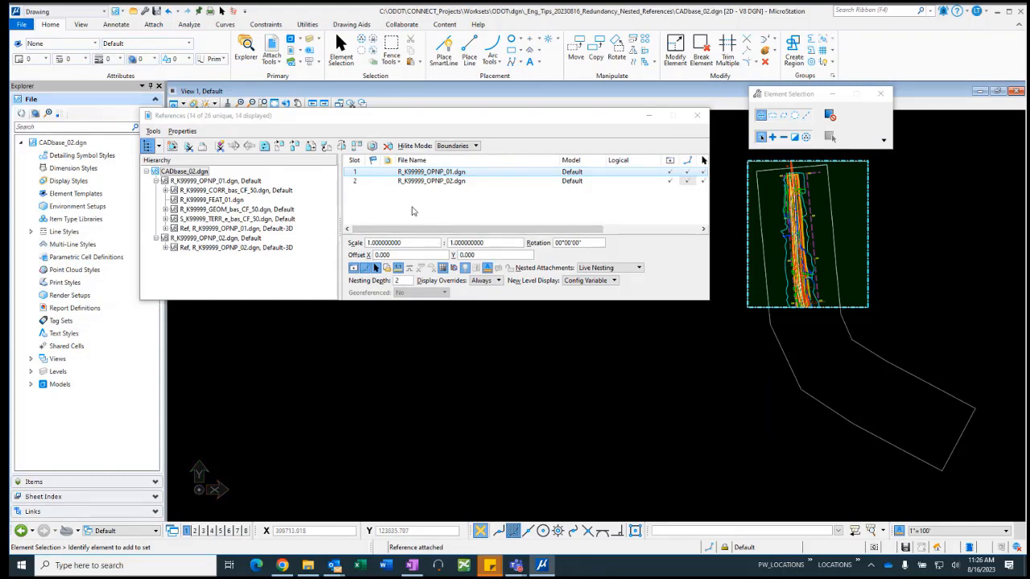
Step: Clip R_K99999_OPNP_02.dgn to a block fence around the lower part of the corridor, adjoining the first clip boundary
click(449, 182)
click(392, 46)
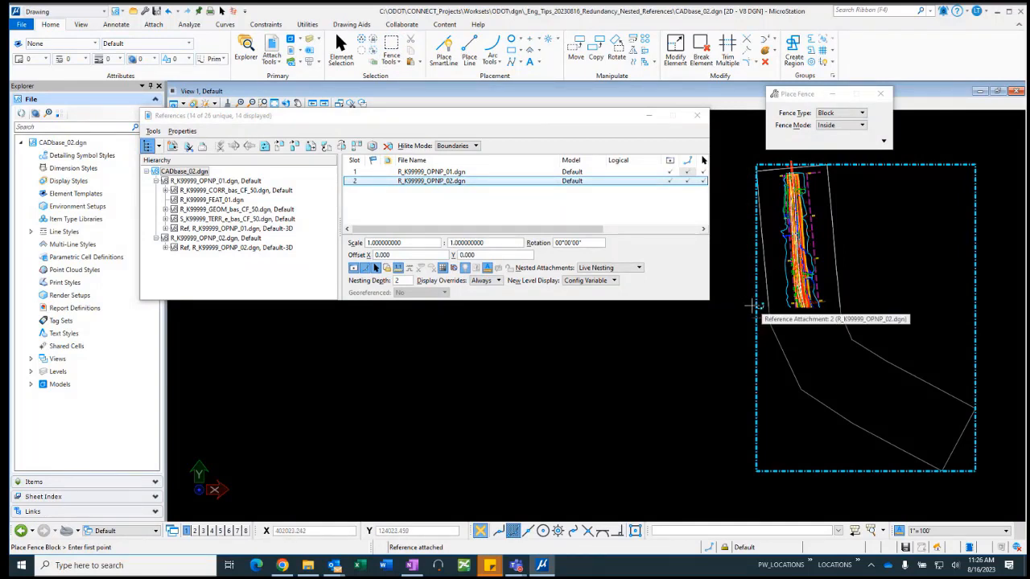
click(753, 305)
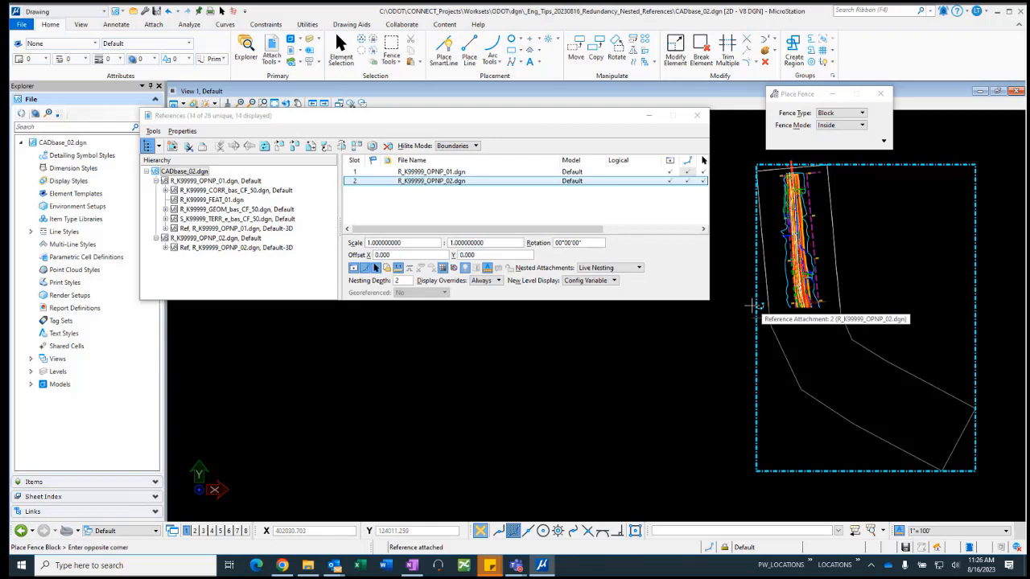
click(996, 478)
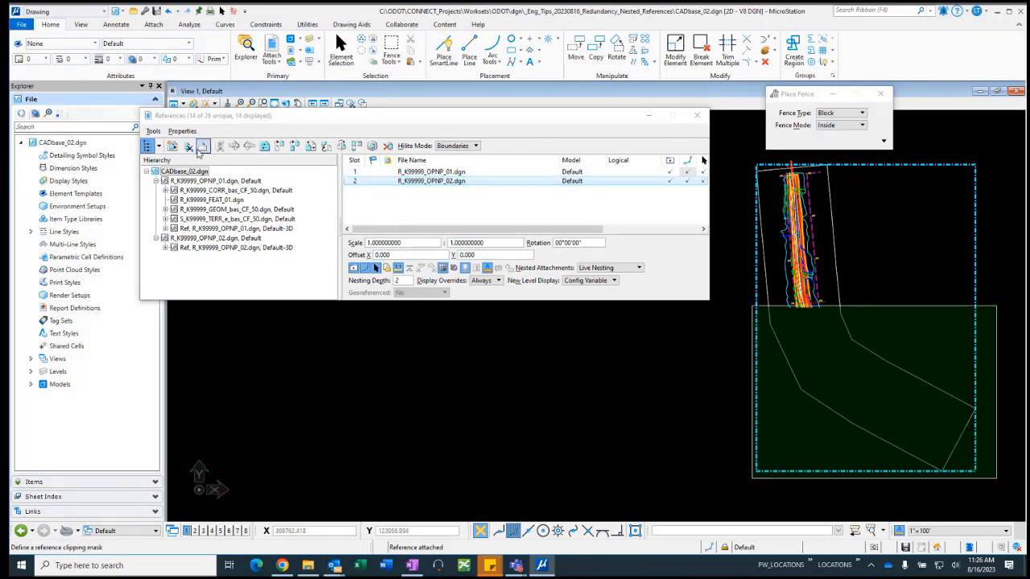
click(189, 147)
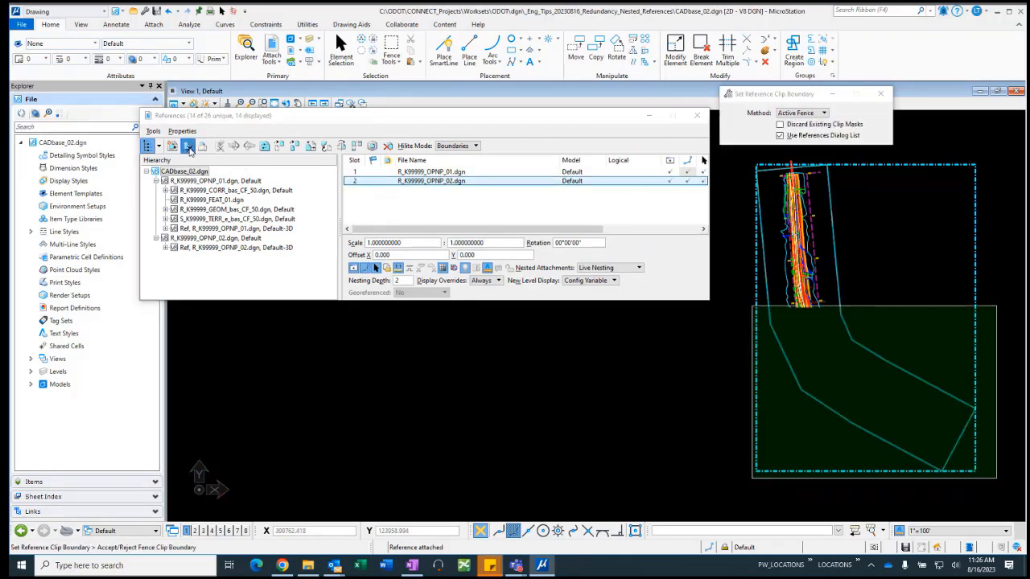
click(543, 420)
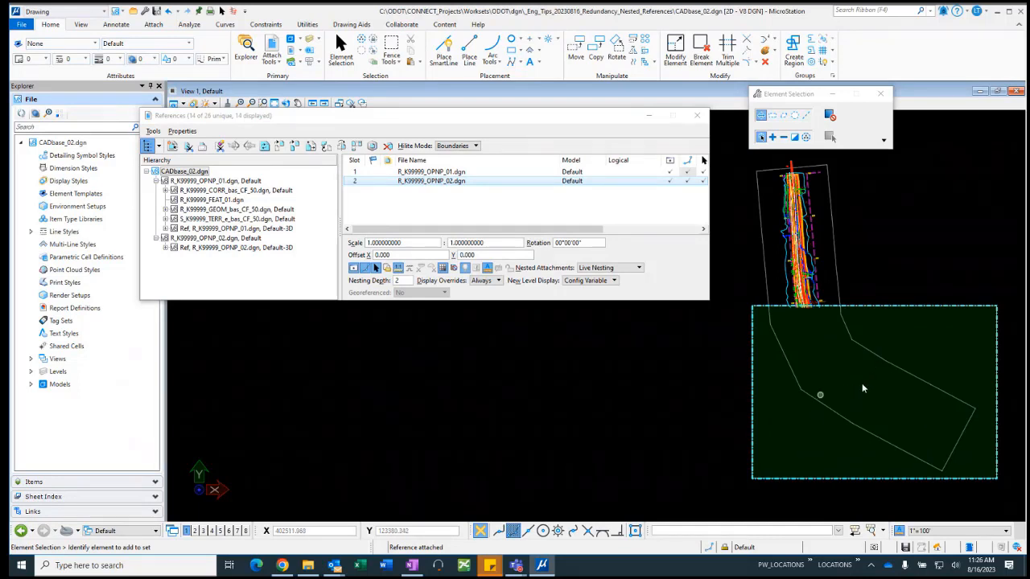
Step: Check the references nested under both OPNP files, remove the fence and reopen CADbase_02.dgn with a key-in to reload them
click(239, 182)
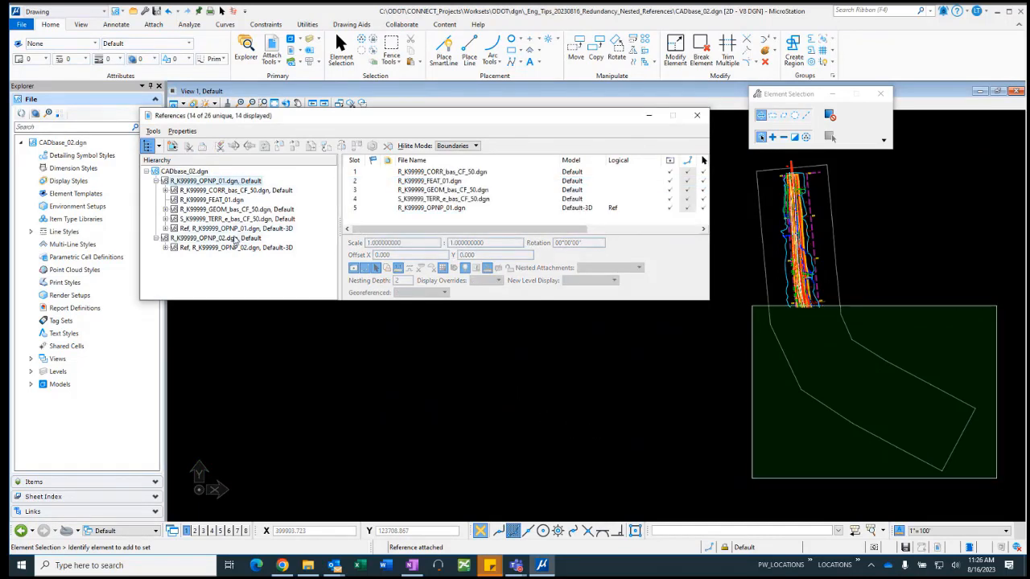
click(234, 240)
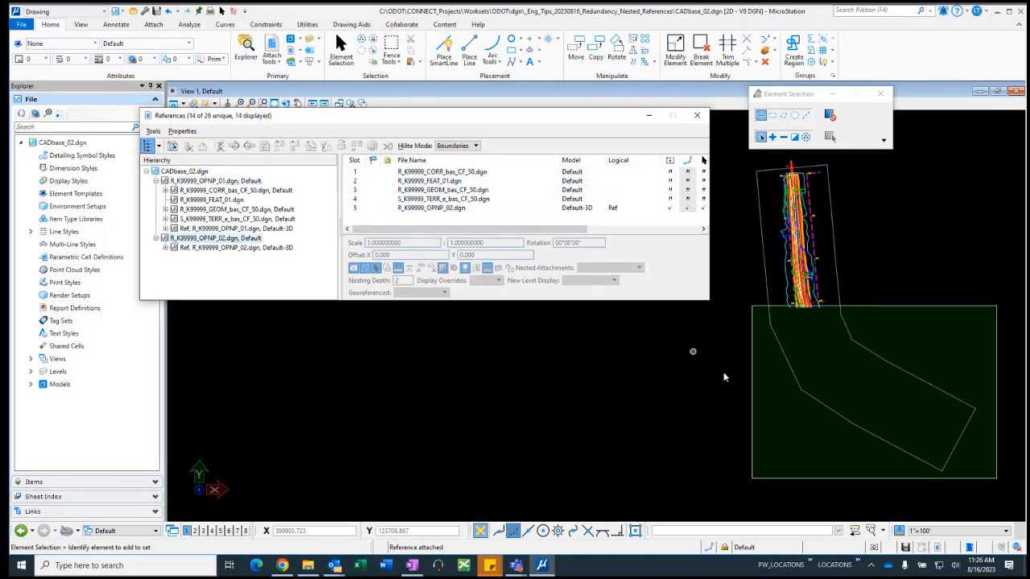
click(392, 47)
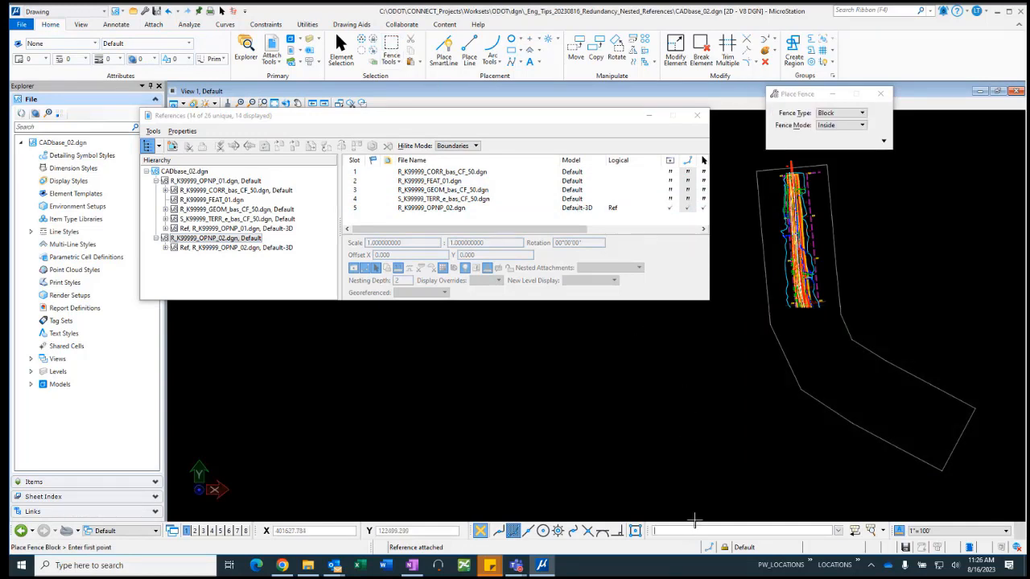
text(newfile)
key(Return)
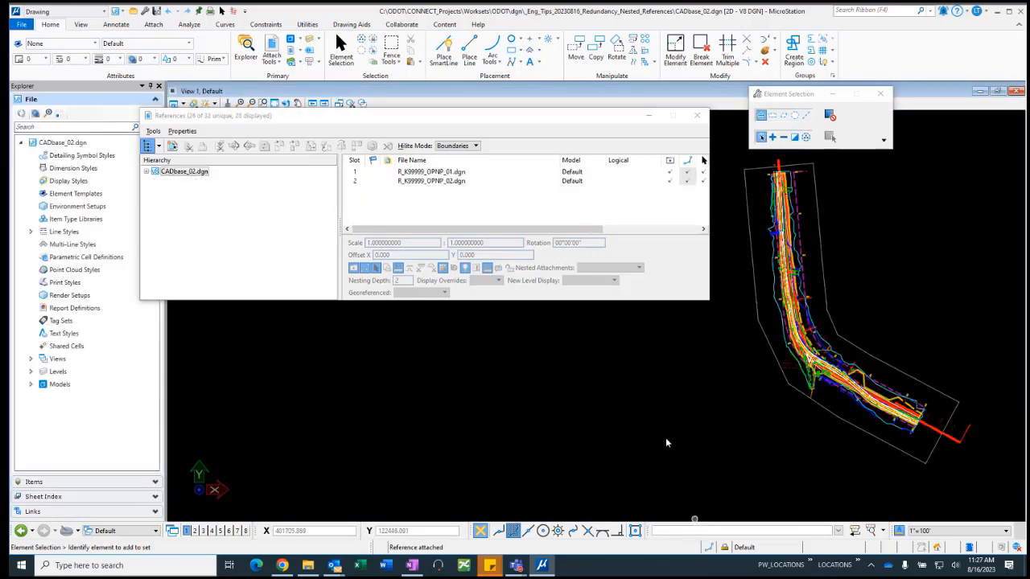
Step: Set the reference hilite mode to Hilite and highlight the clipped R_K99999_OPNP_01.dgn and R_K99999_OPNP_02.dgn in turn
click(452, 172)
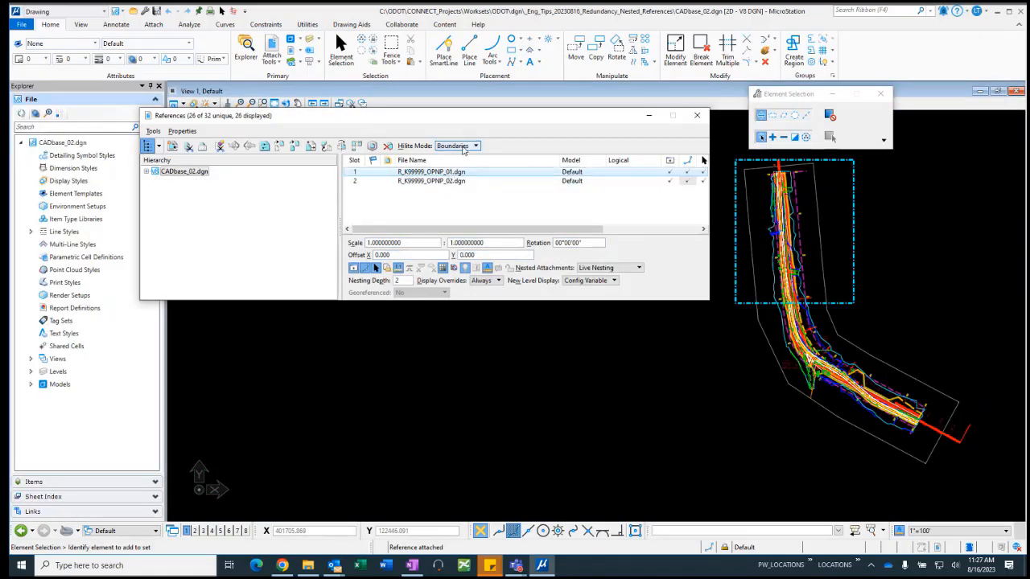
click(475, 145)
click(462, 161)
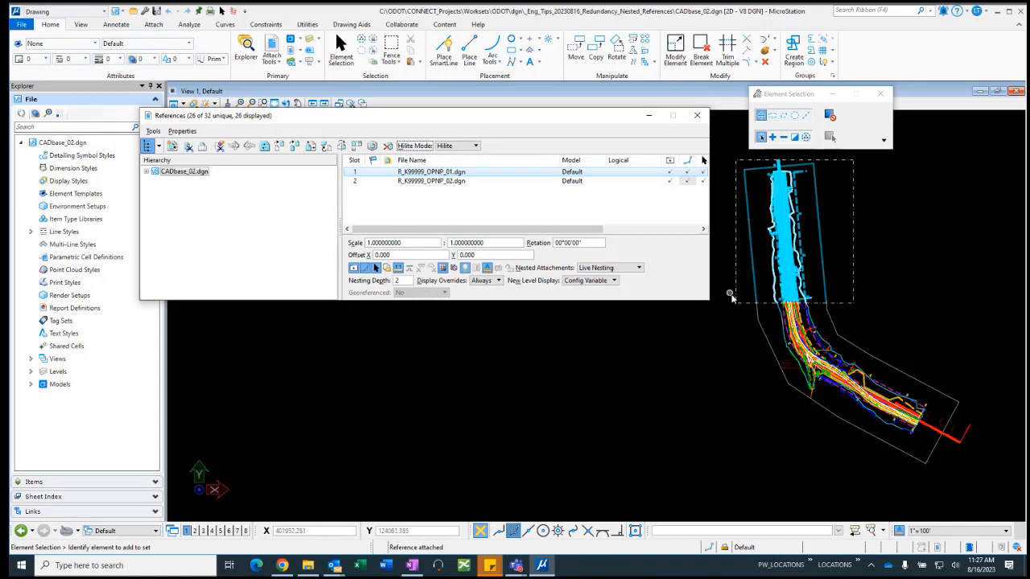
click(434, 182)
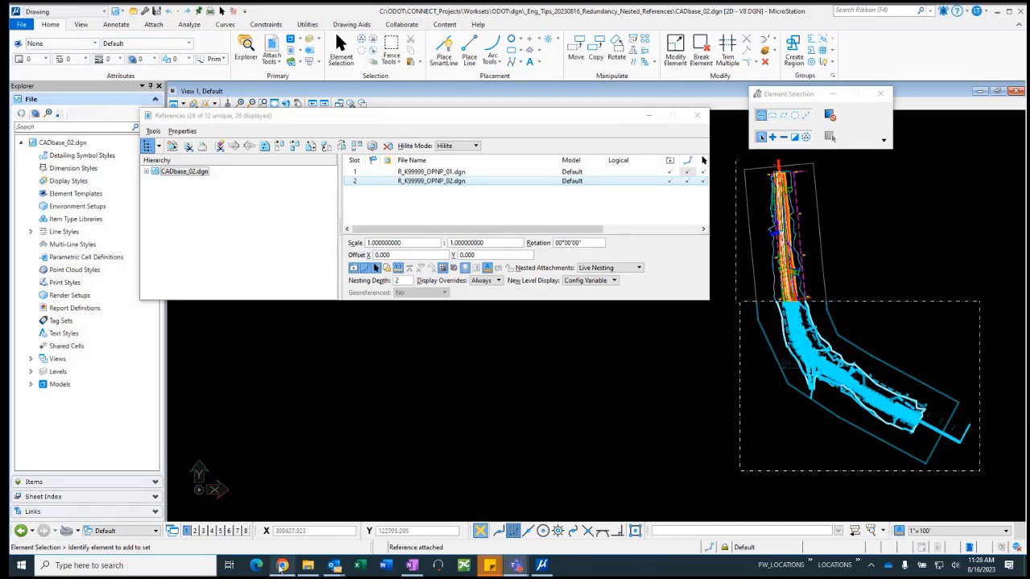
Step: Switch to Chrome, load the bookmarked EAST website in a new tab and open its "What's New on the Website?" page
mouse_move(282, 566)
click(280, 536)
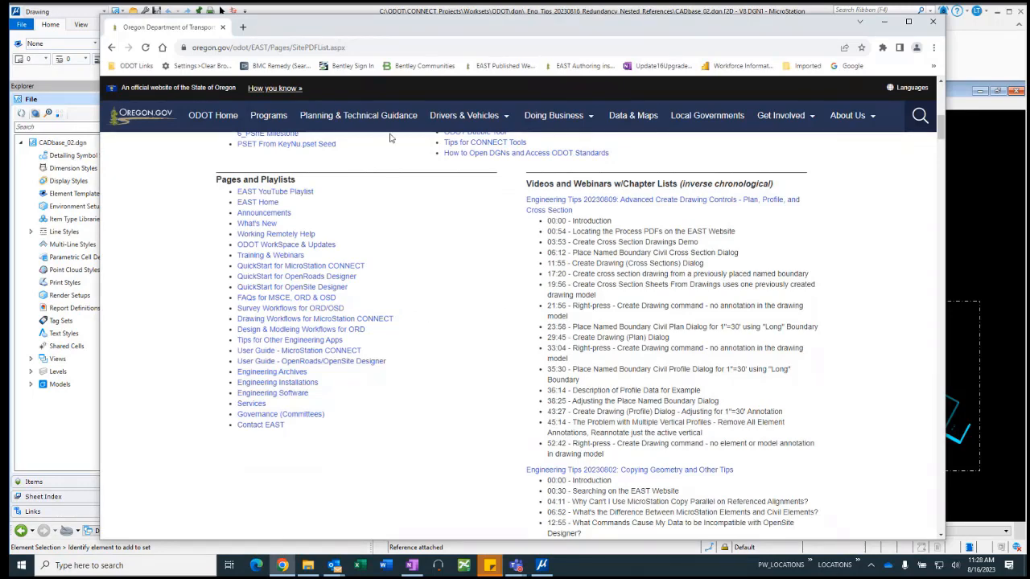
click(242, 28)
click(501, 66)
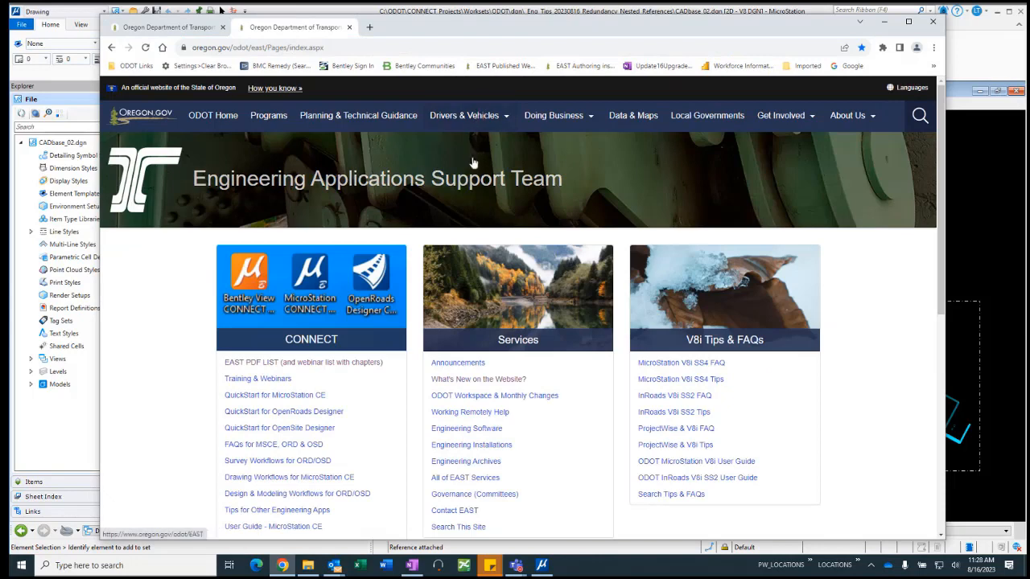
click(501, 382)
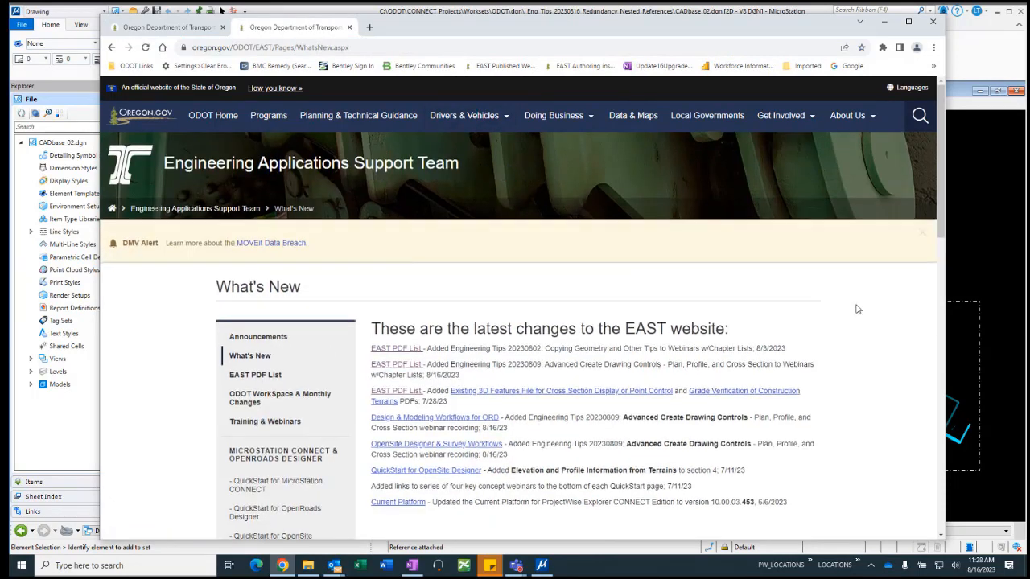
Step: Review the latest website changes, frame the 7/28/23 EAST PDF List entry with a red rectangle, and clear the markup
scroll(858, 308, down, 2)
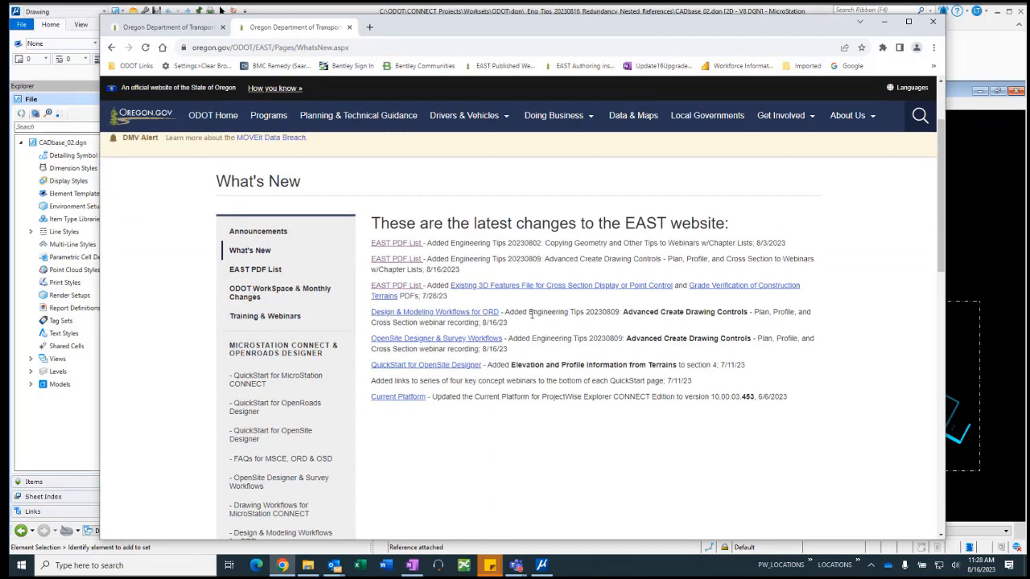
mouse_move(366, 277)
mouse_down()
mouse_move(402, 289)
mouse_move(589, 301)
mouse_move(834, 304)
mouse_up()
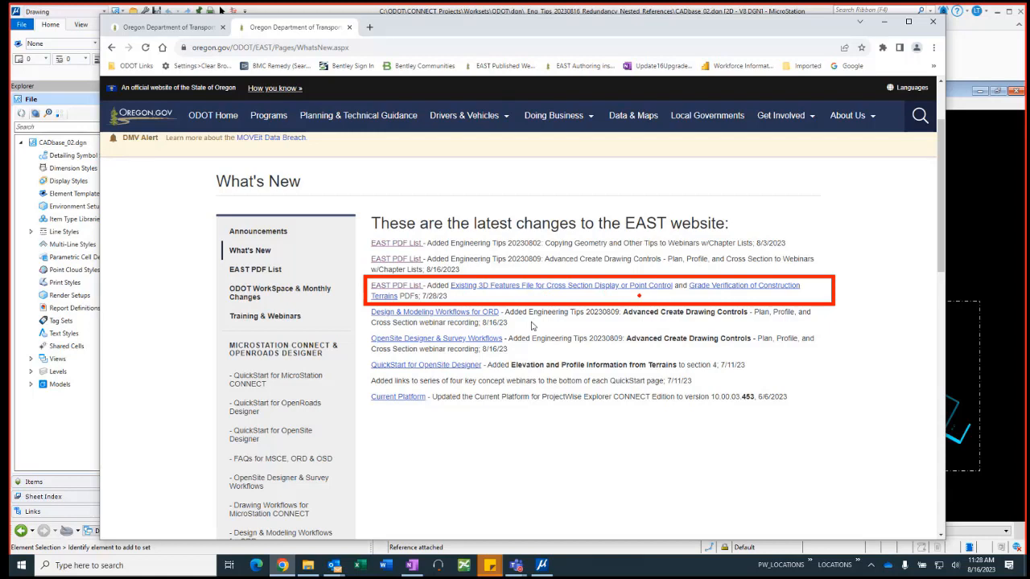
key(Escape)
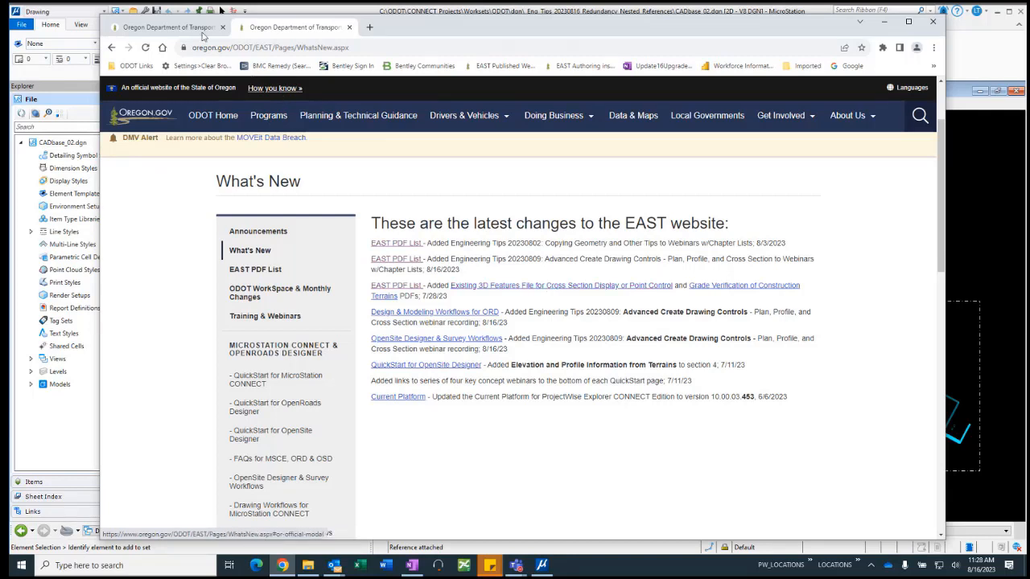
Step: Switch to the EAST PDF List page and examine the Engineering Tips webinar chapter lists around the 20230726 session
click(396, 285)
scroll(832, 274, down, 3)
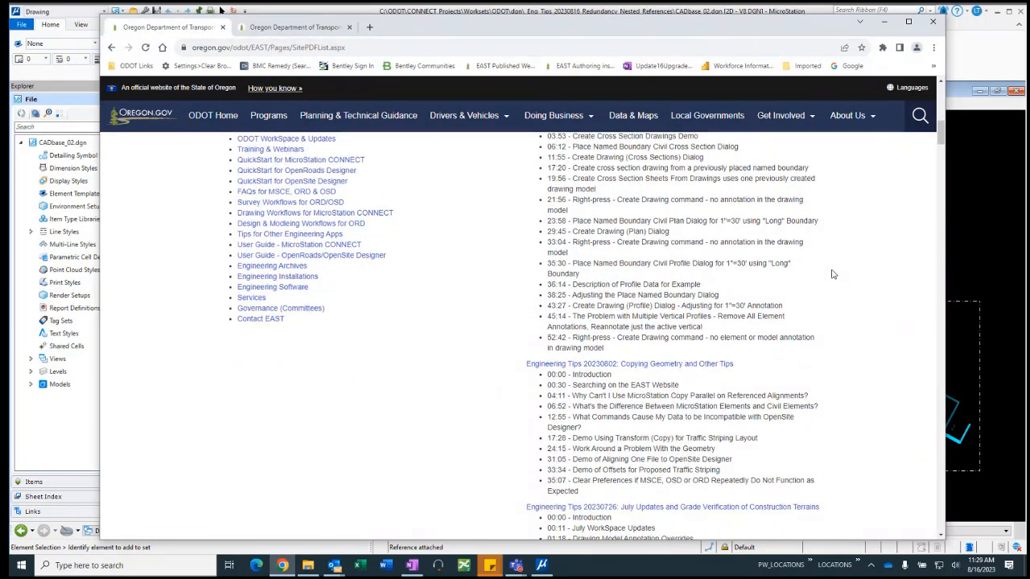
scroll(832, 274, down, 6)
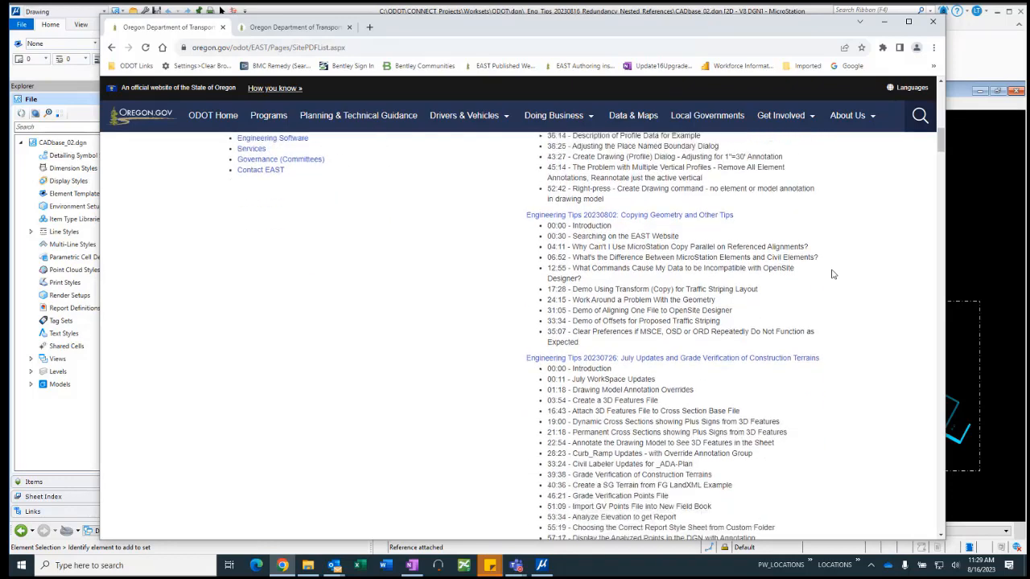
scroll(832, 274, down, 6)
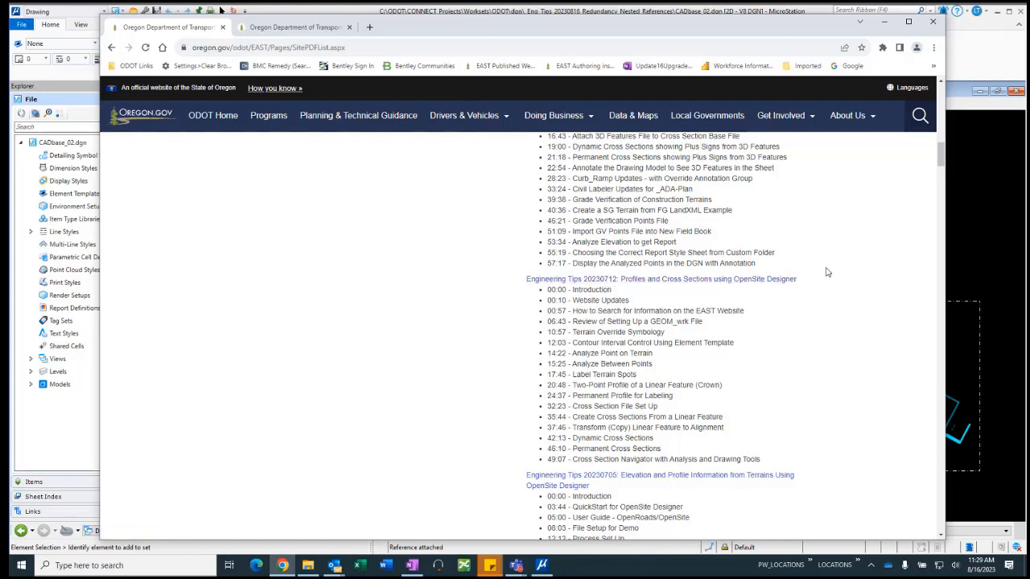
scroll(825, 270, up, 2)
scroll(825, 271, up, 2)
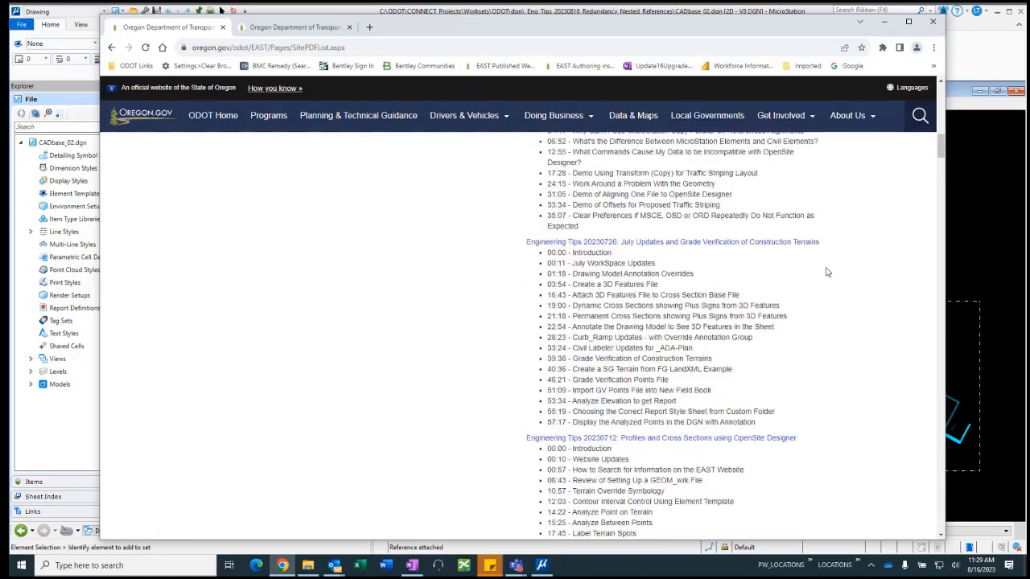
scroll(825, 272, up, 2)
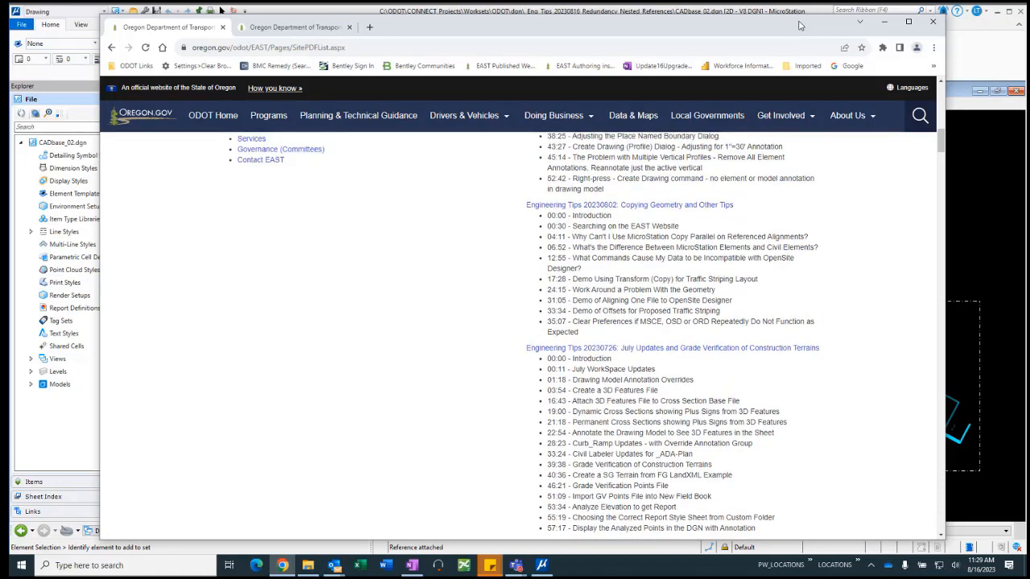
Step: Search the page for "FEAT" and highlight the "Create a 3D Features File" chapter under Engineering Tips 20230726
key(ctrl+f)
text(FEAT)
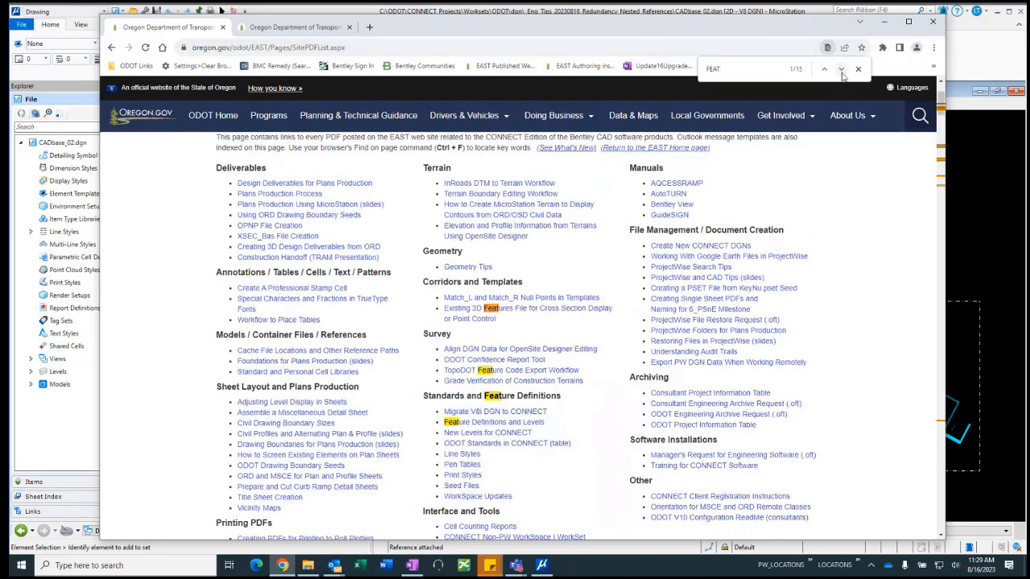
click(842, 71)
click(841, 70)
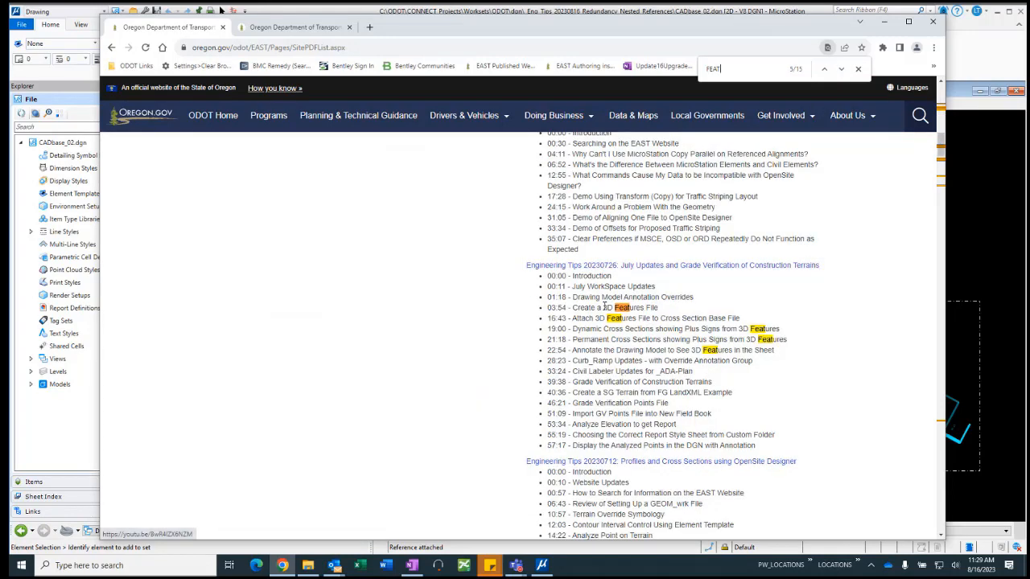
drag(571, 308, 660, 310)
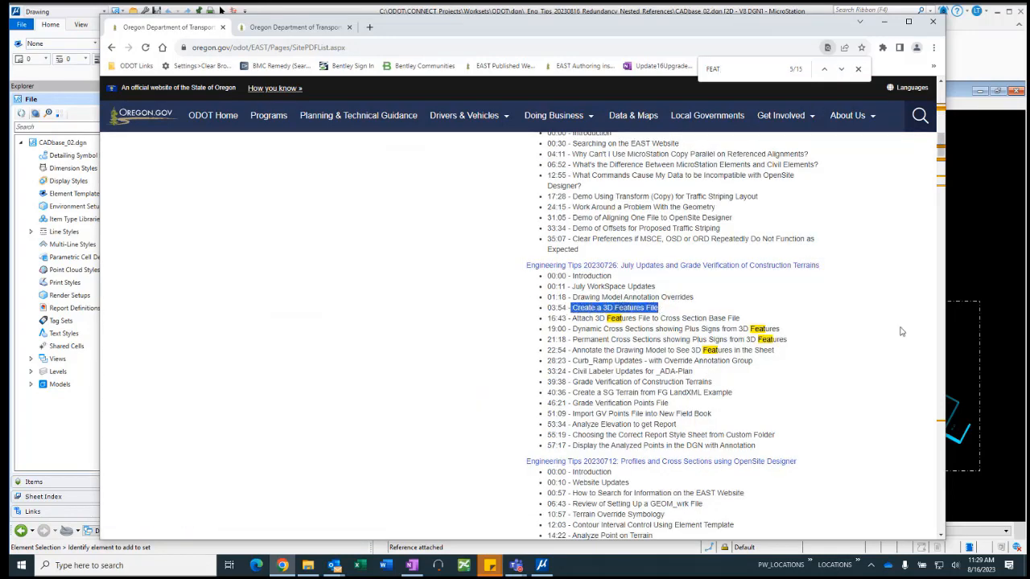